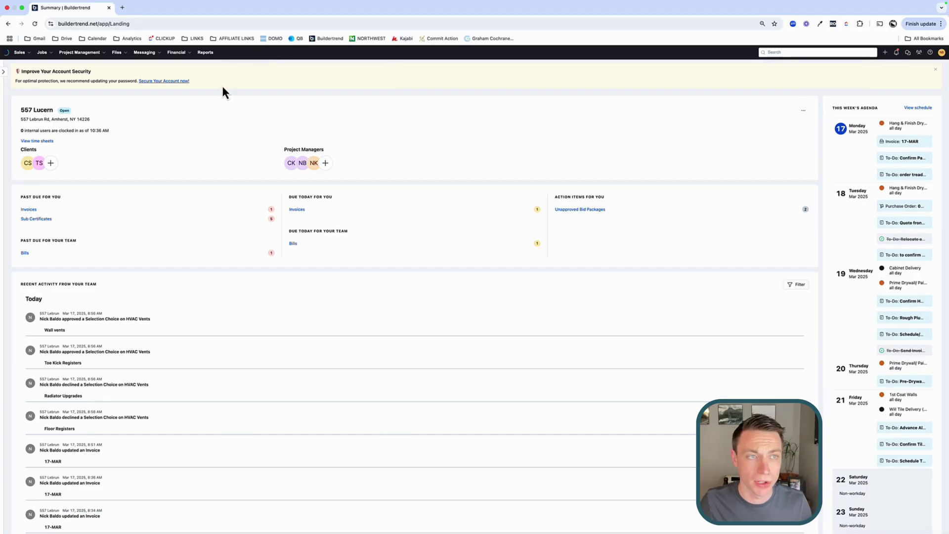
Step: Open the 557 Lucern job's Schedule from the Project Management menu
left_click(91, 55)
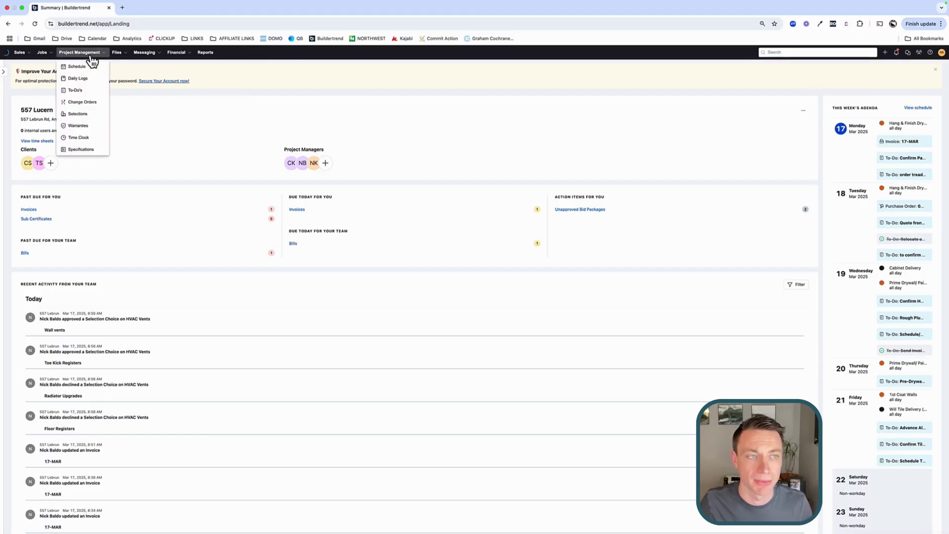
left_click(84, 68)
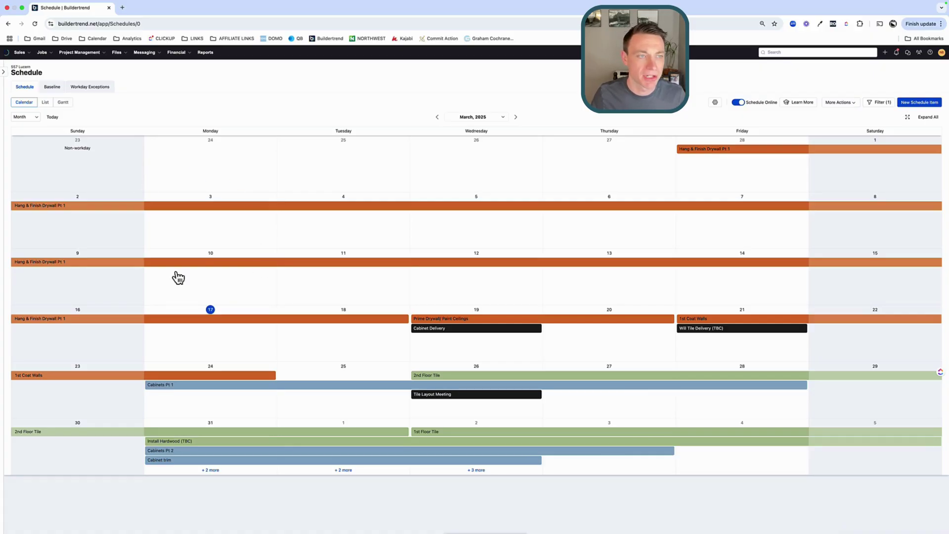
Step: Switch the schedule to the Gantt chart and set its timeline scale from Year to Week
left_click(63, 103)
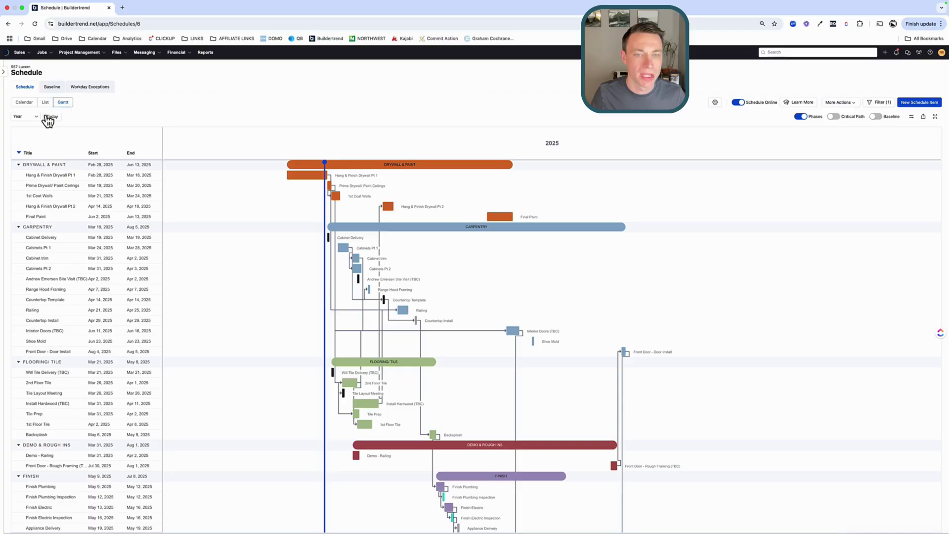
left_click(25, 117)
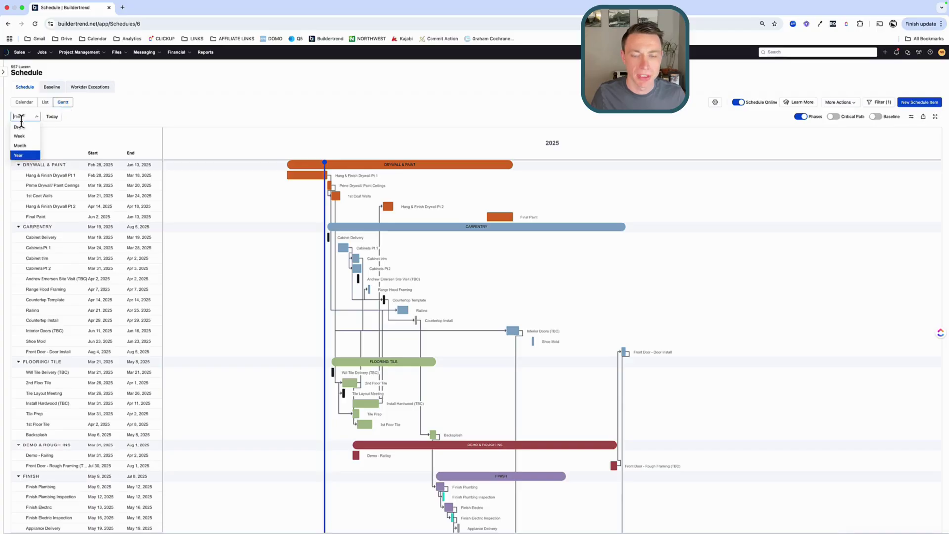
left_click(26, 145)
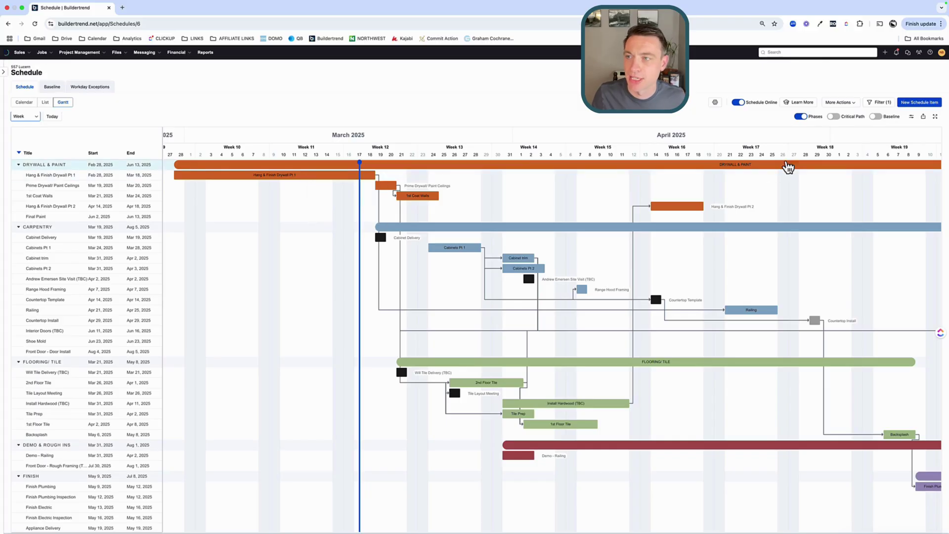
left_click(879, 103)
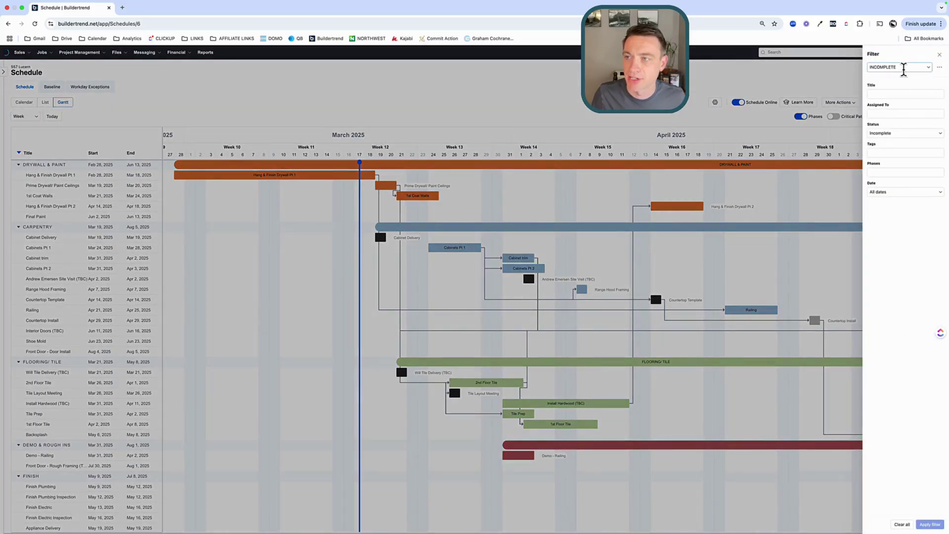
left_click(904, 69)
left_click(890, 74)
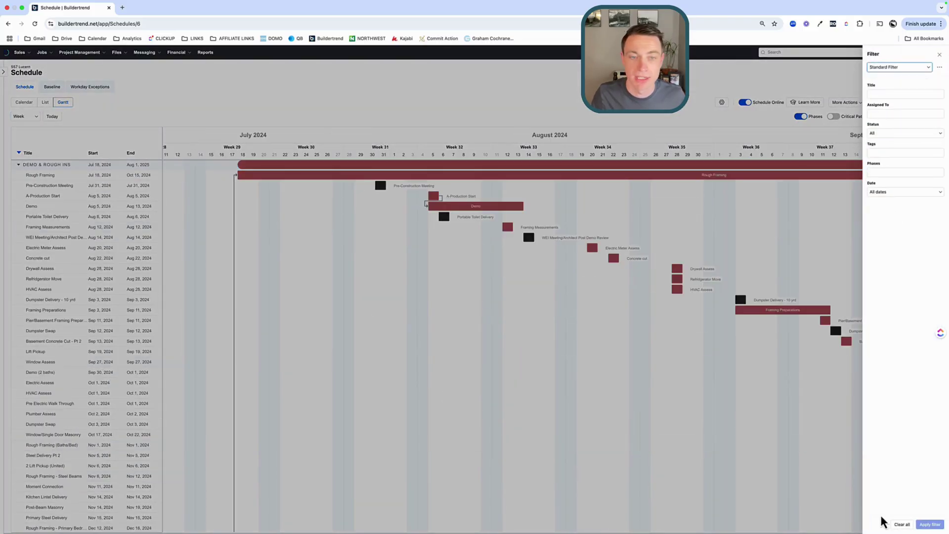
left_click(939, 55)
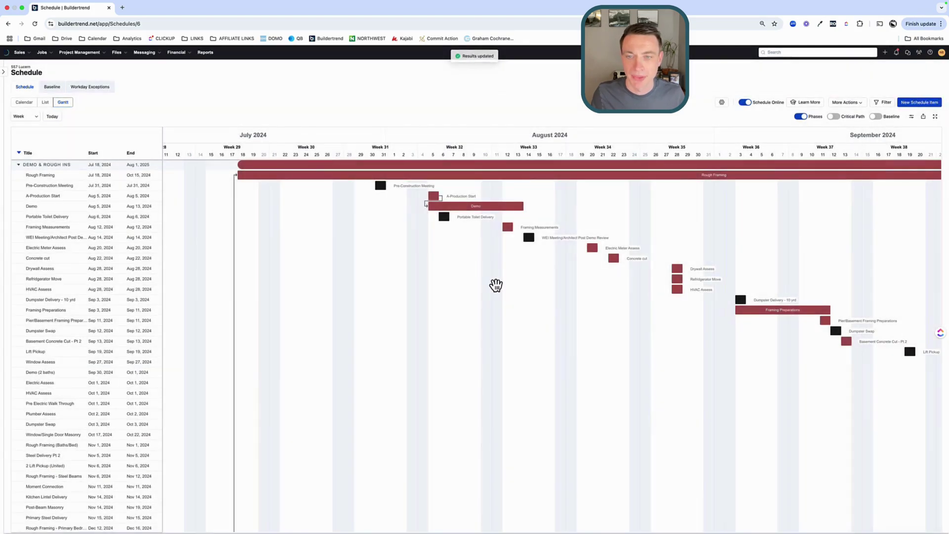
scroll(500, 285, "right", 10)
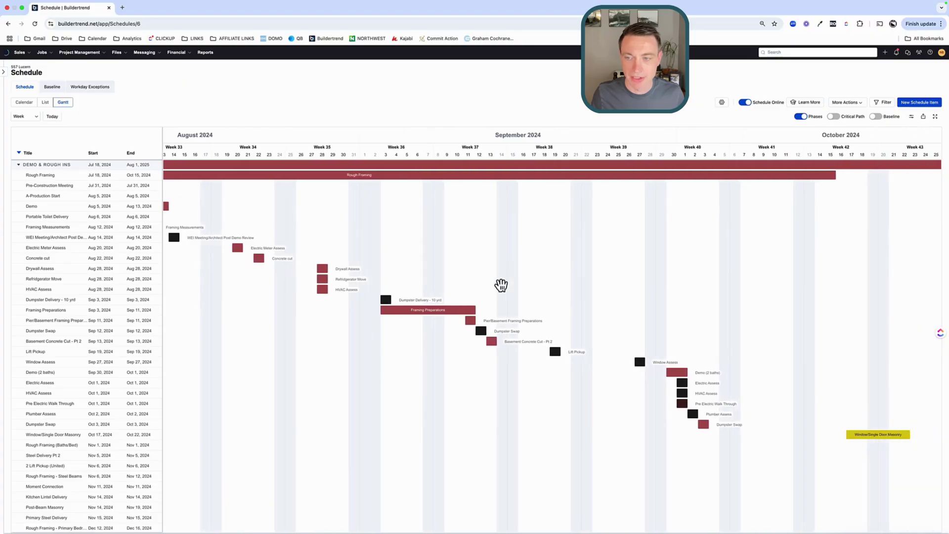
scroll(500, 290, "down", 5)
scroll(512, 292, "right", 6)
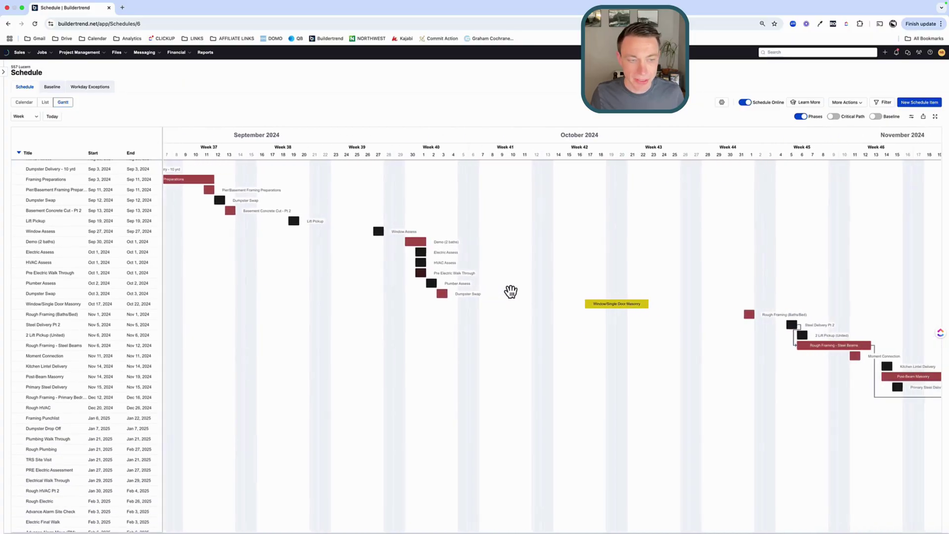
scroll(511, 292, "right", 12)
scroll(510, 291, "down", 3)
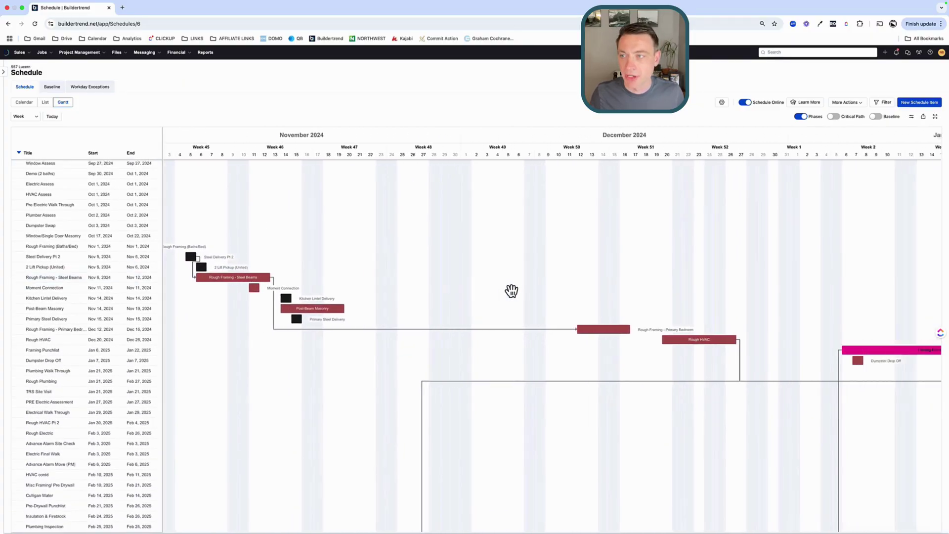
scroll(511, 290, "right", 8)
scroll(511, 288, "left", 9)
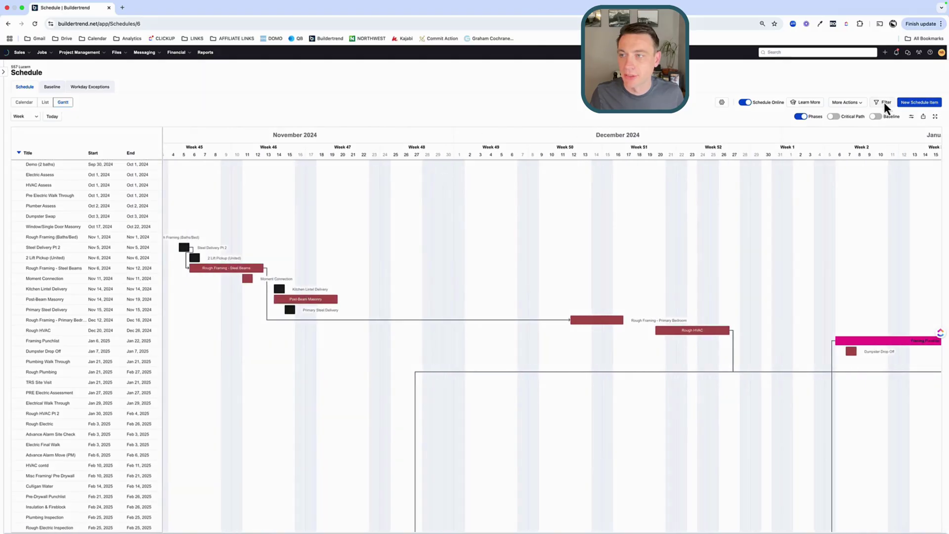
left_click(885, 105)
left_click(877, 66)
scroll(884, 107, "down", 2)
left_click(887, 135)
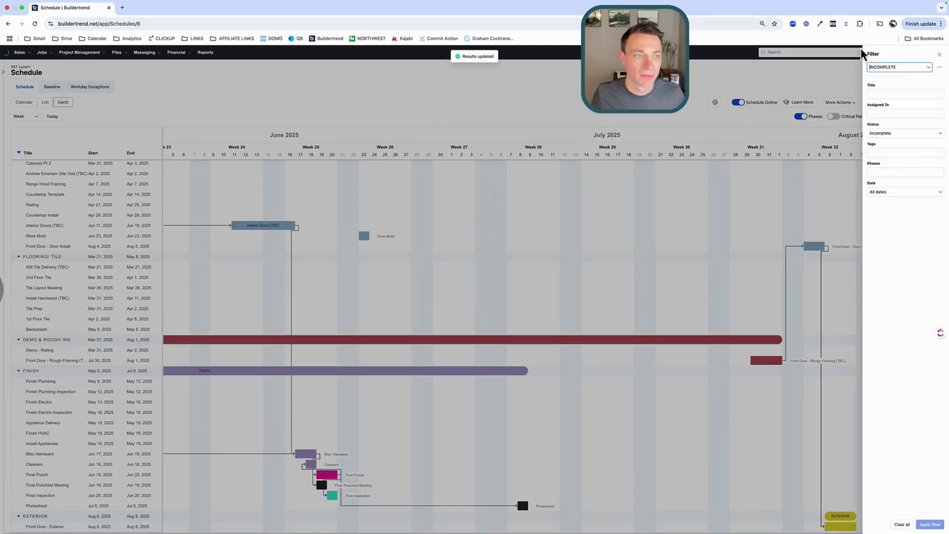
left_click(939, 54)
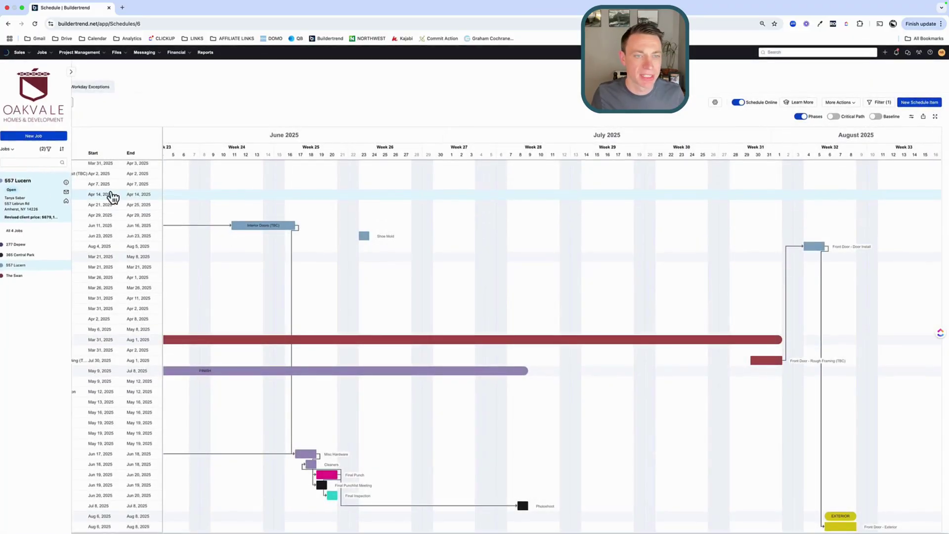
scroll(87, 187, "up", 3)
left_click(40, 170)
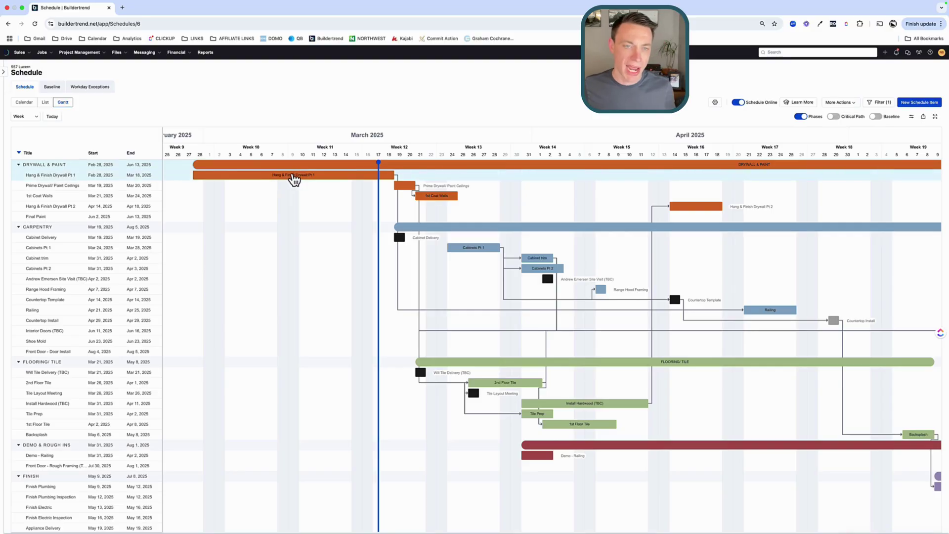
mouse_move(284, 182)
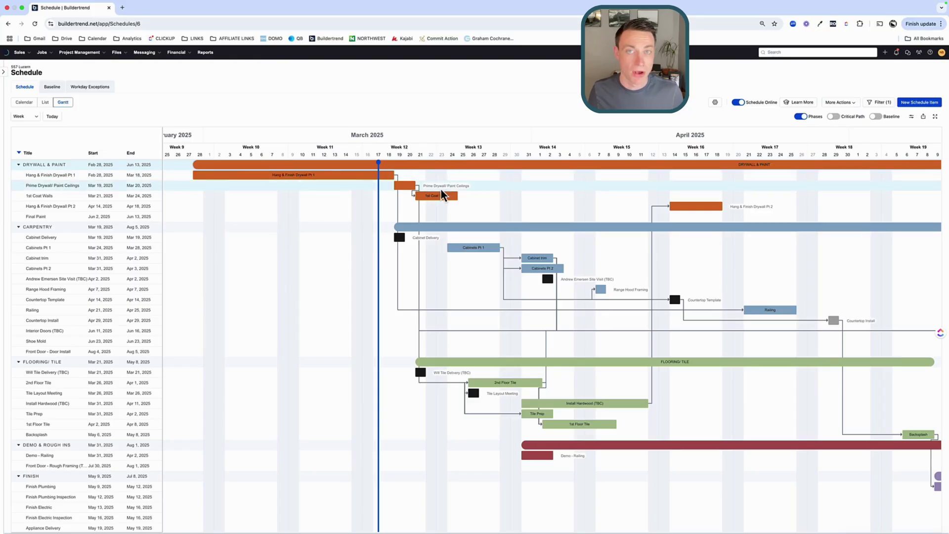
mouse_move(409, 192)
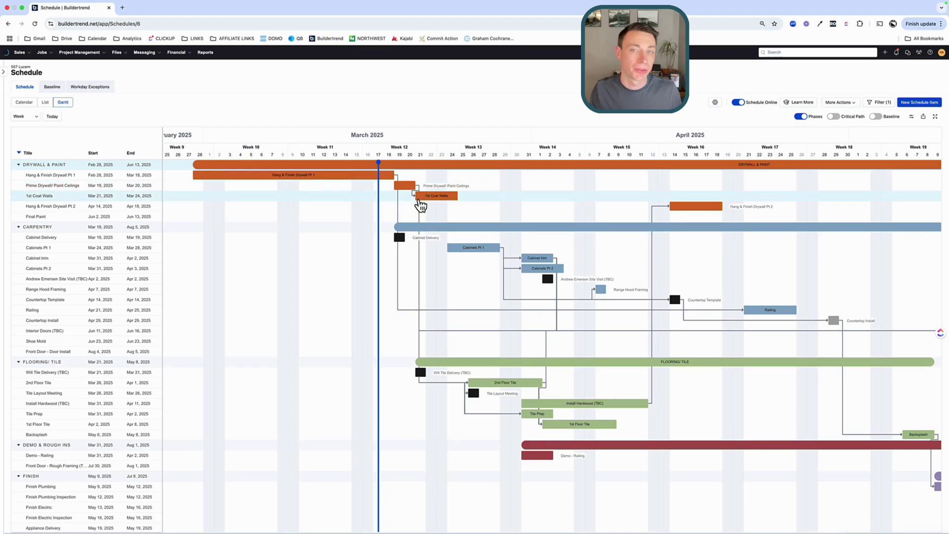
mouse_move(443, 202)
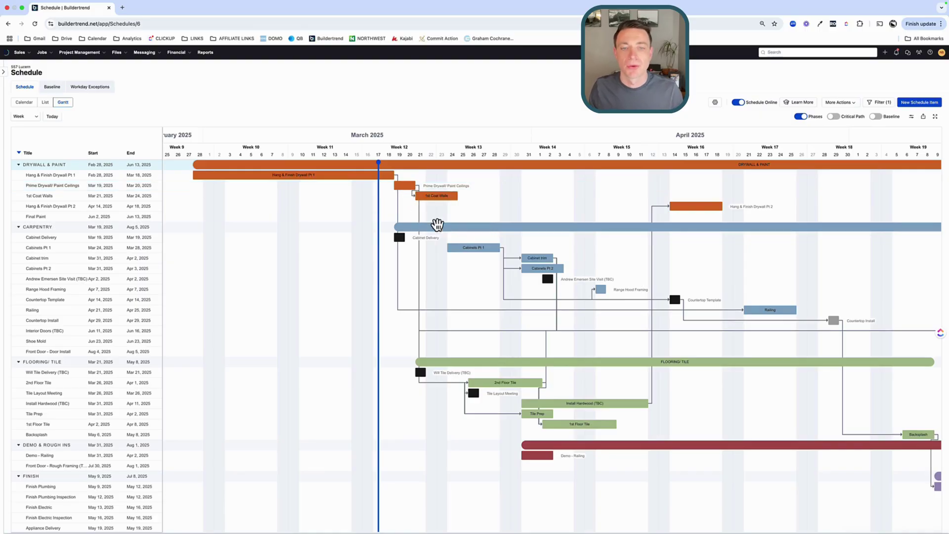
mouse_move(442, 230)
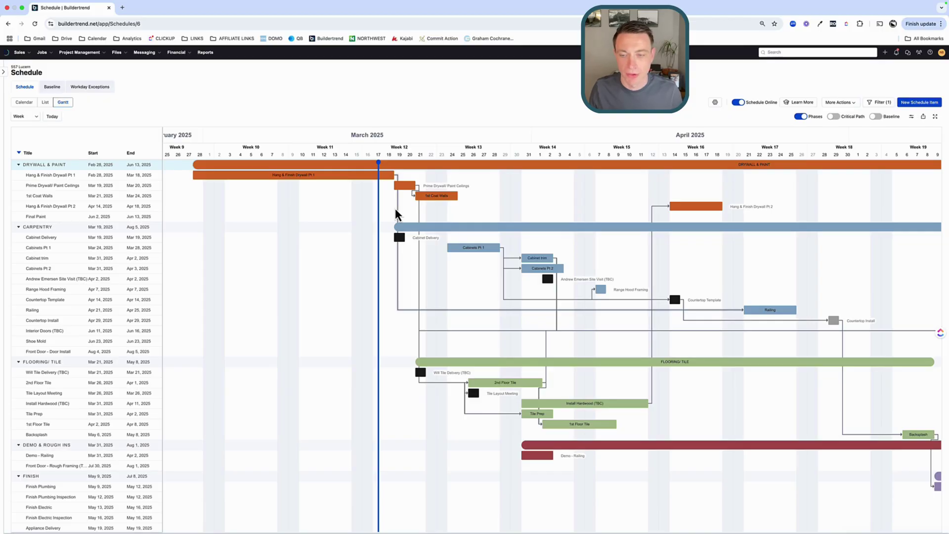
scroll(424, 233, "right", 5)
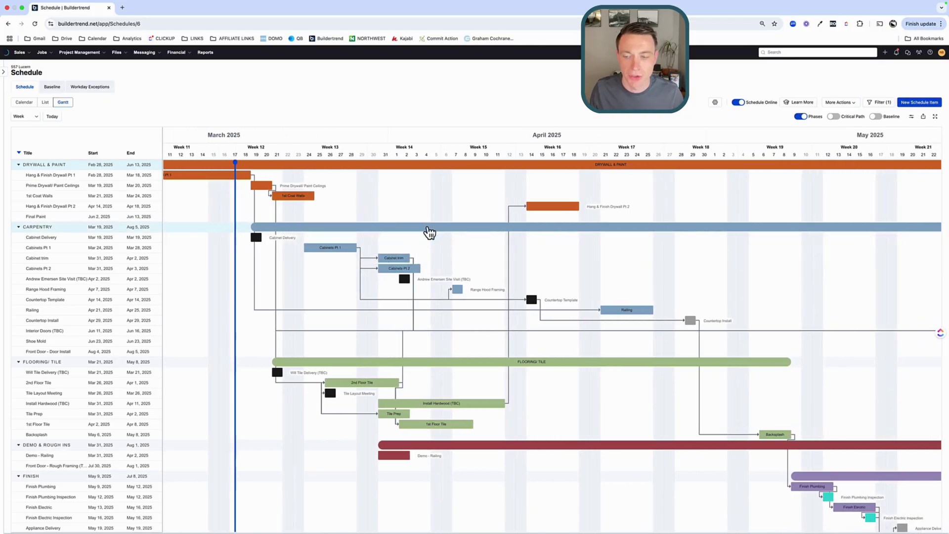
scroll(393, 359, "down", 2)
mouse_move(387, 356)
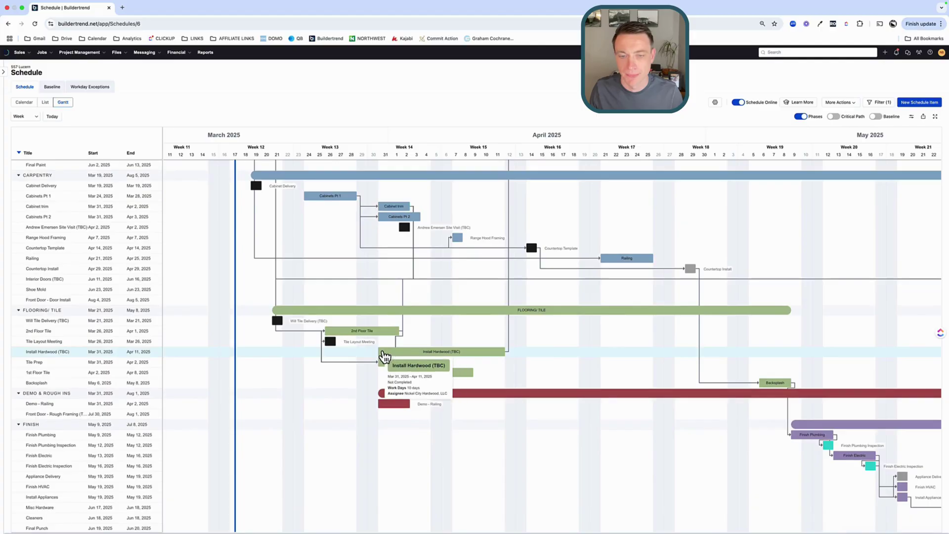
scroll(493, 383, "down", 3)
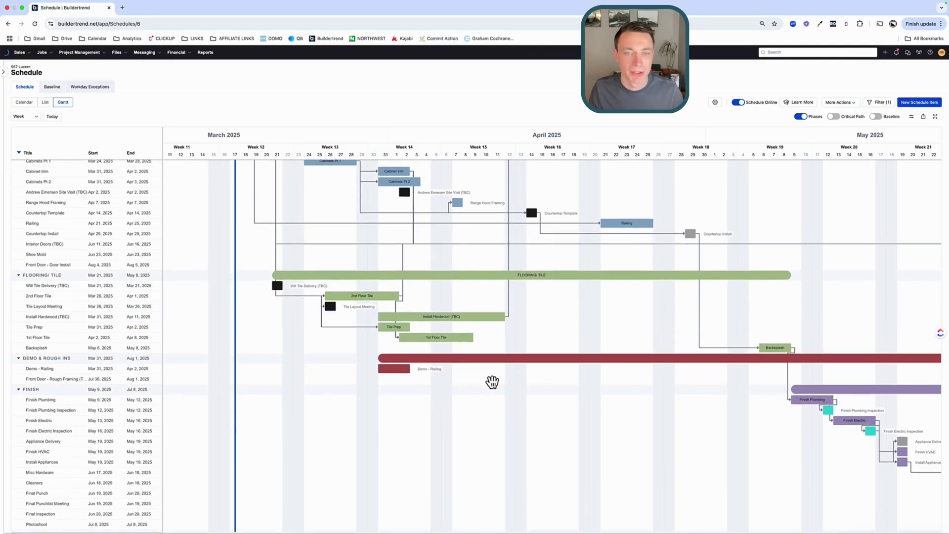
scroll(521, 377, "up", 7)
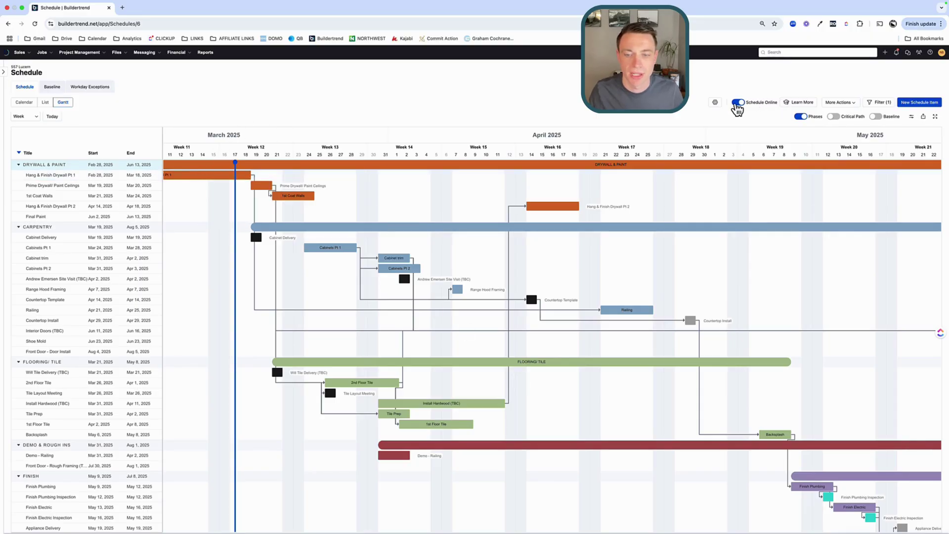
Step: Take the schedule offline and stretch Hang & Finish Drywall Pt 1 to end on Mar 19
left_click(737, 104)
left_click(542, 325)
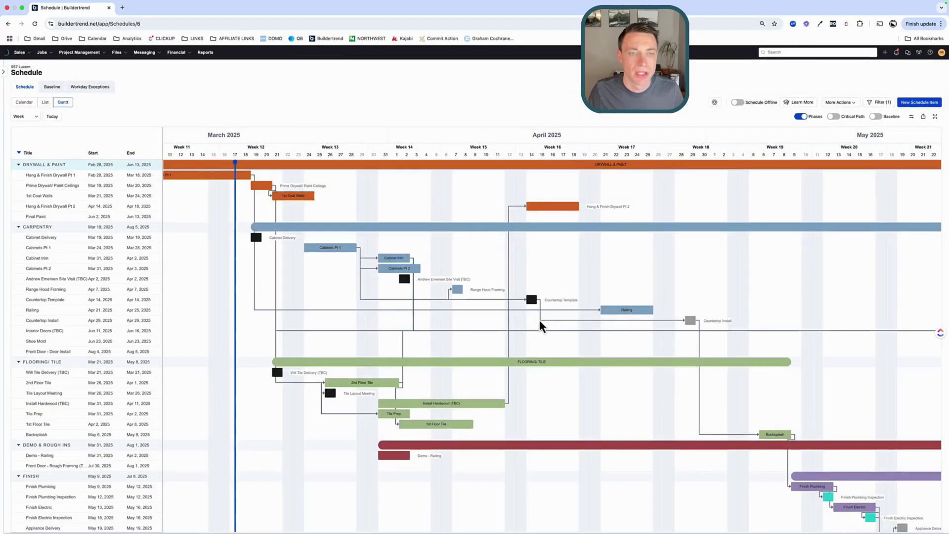
left_click_drag(204, 191, 217, 193)
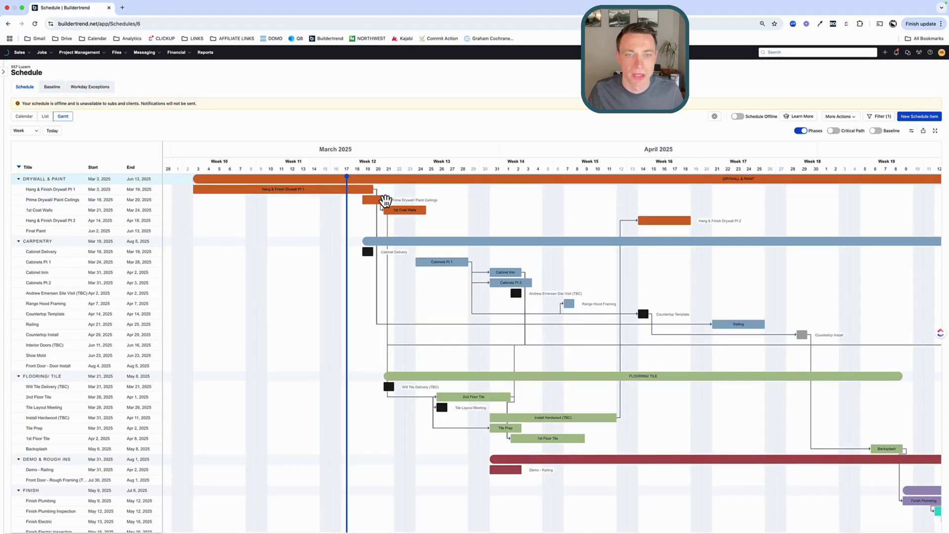
left_click_drag(334, 193, 363, 189)
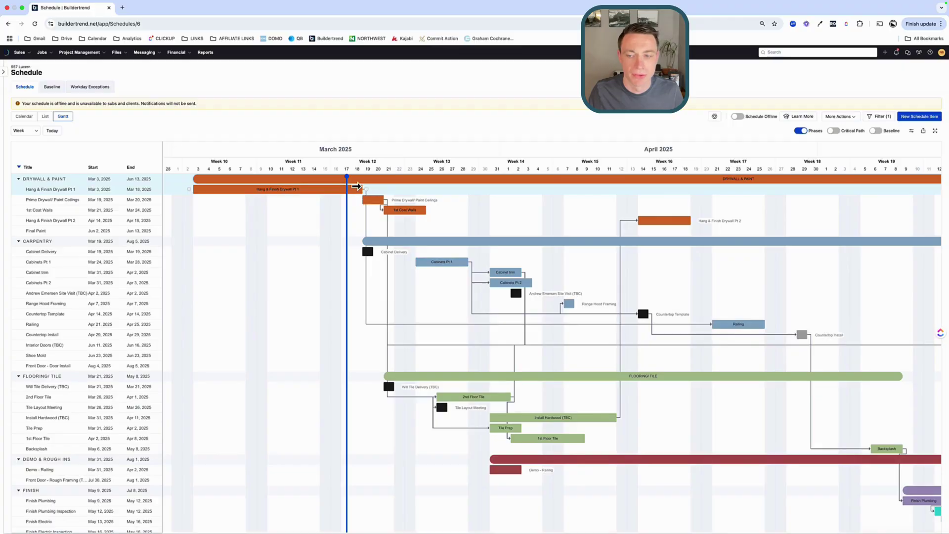
left_click_drag(363, 190, 372, 193)
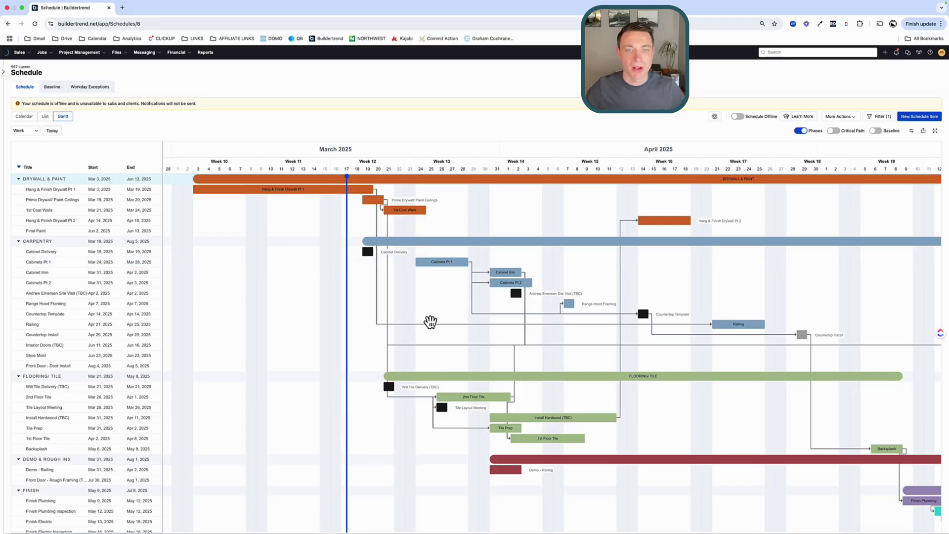
scroll(427, 323, "right", 5)
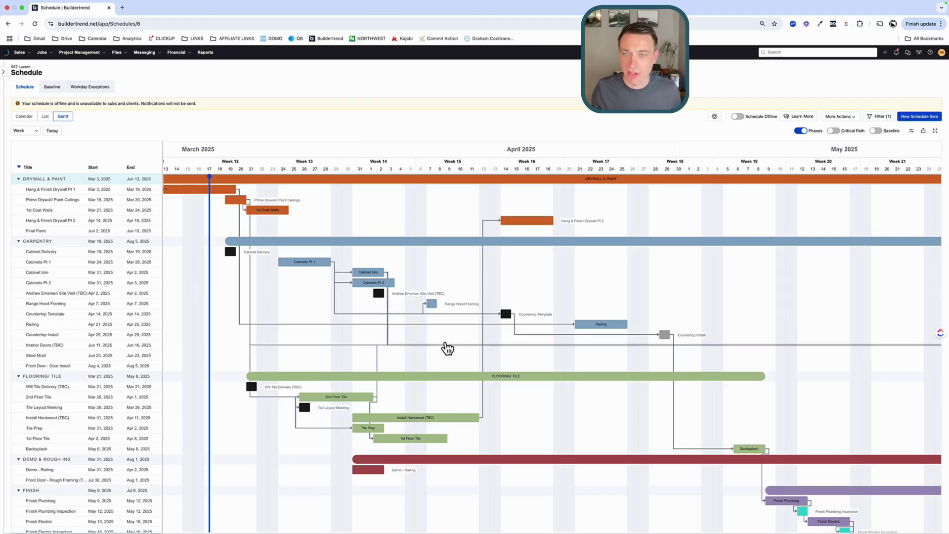
scroll(445, 349, "down", 3)
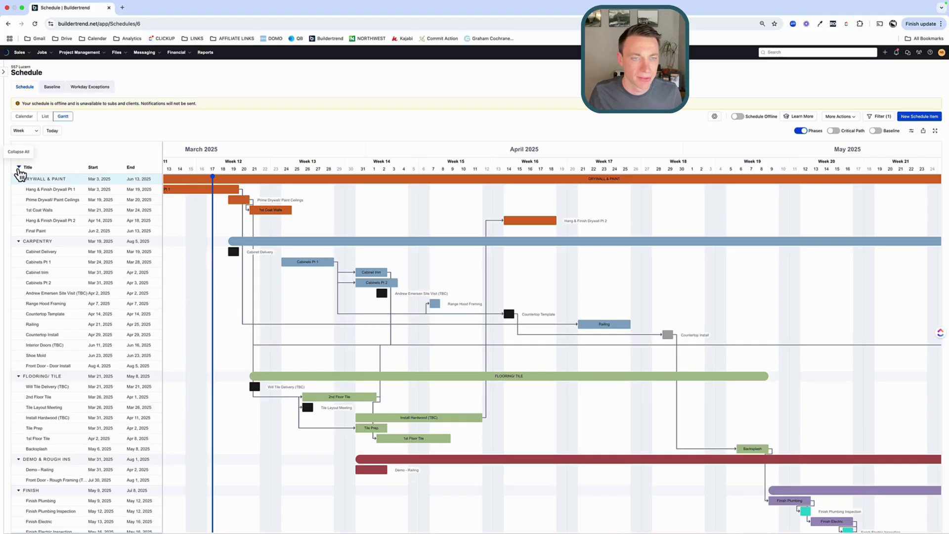
Step: Collapse all phases to summary rows and change the Gantt scale to Month, then Year
left_click(20, 169)
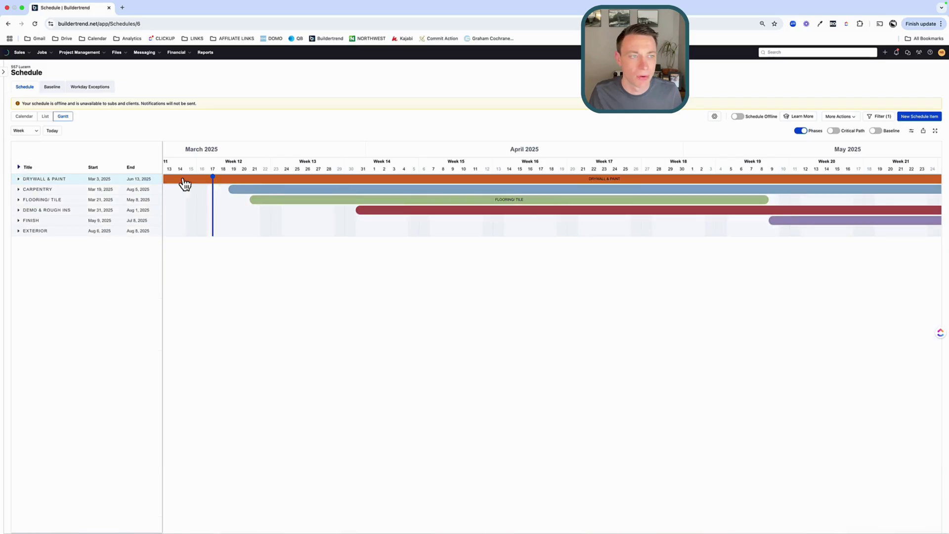
mouse_move(4, 154)
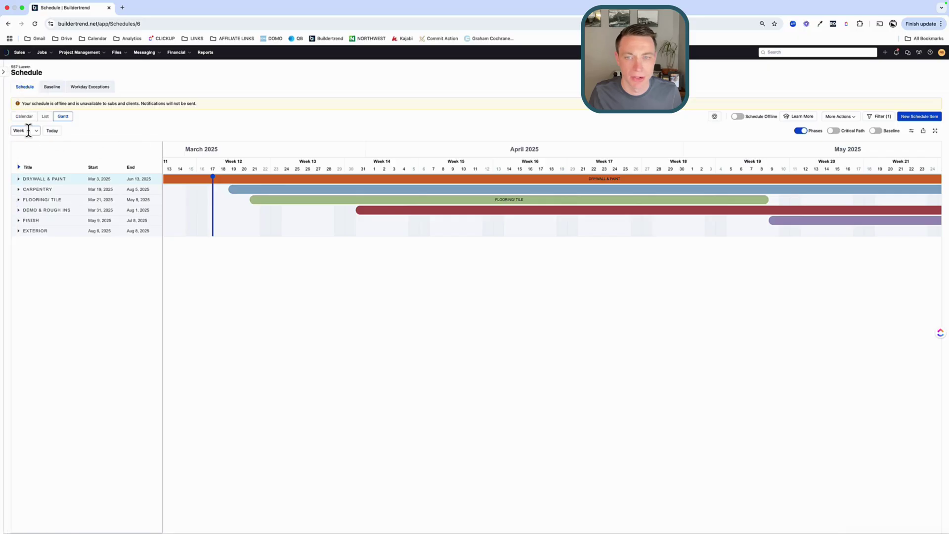
left_click(25, 131)
left_click(20, 160)
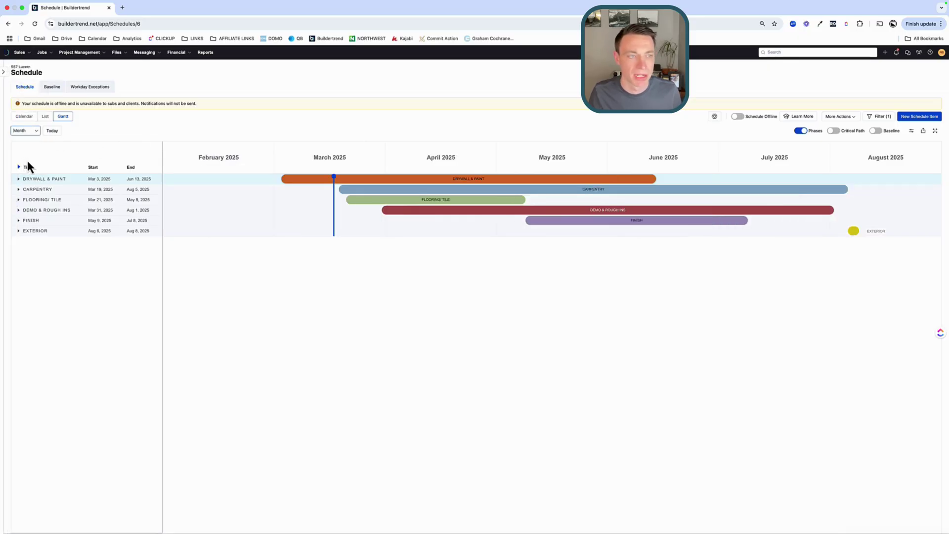
left_click(23, 130)
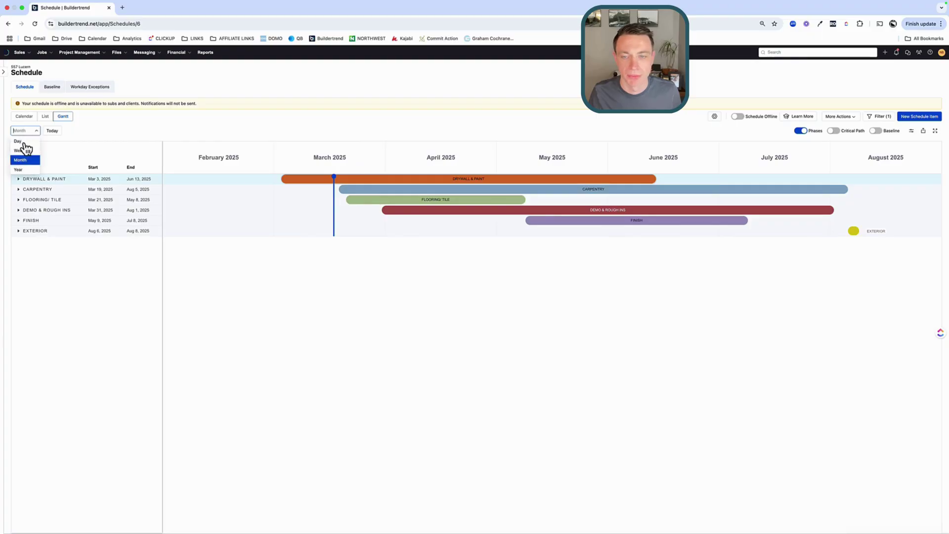
left_click(23, 174)
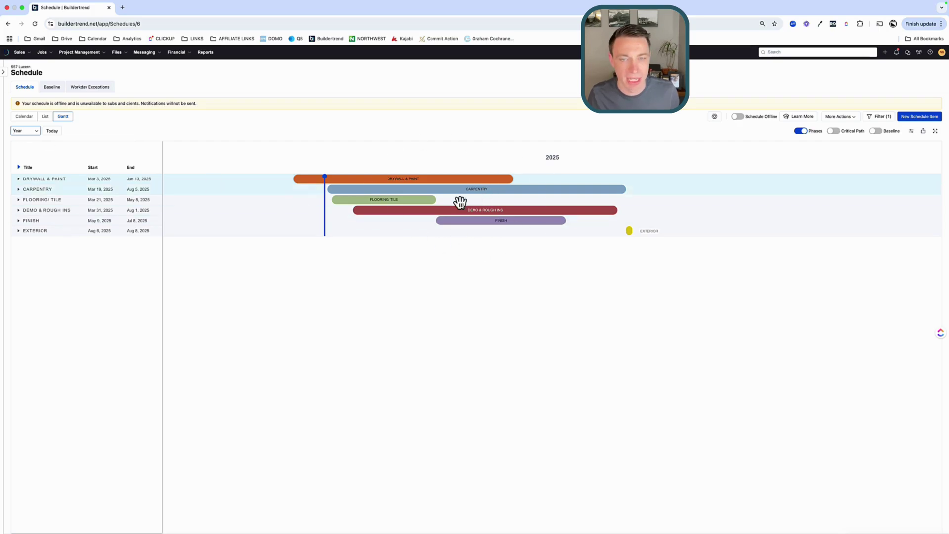
Step: Set the Gantt scale back to Week and expand every phase to list its tasks
left_click(25, 131)
left_click(20, 151)
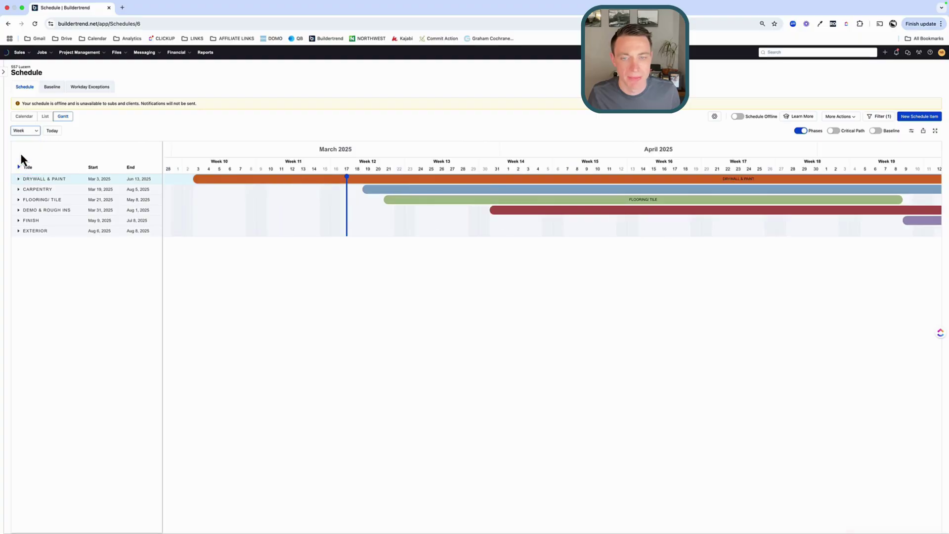
left_click(19, 169)
scroll(484, 263, "right", 3)
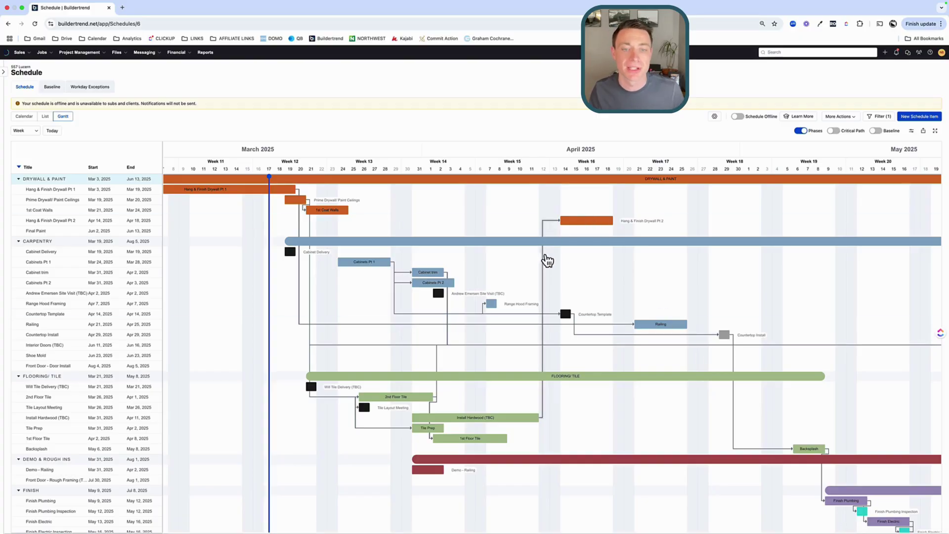
mouse_move(430, 279)
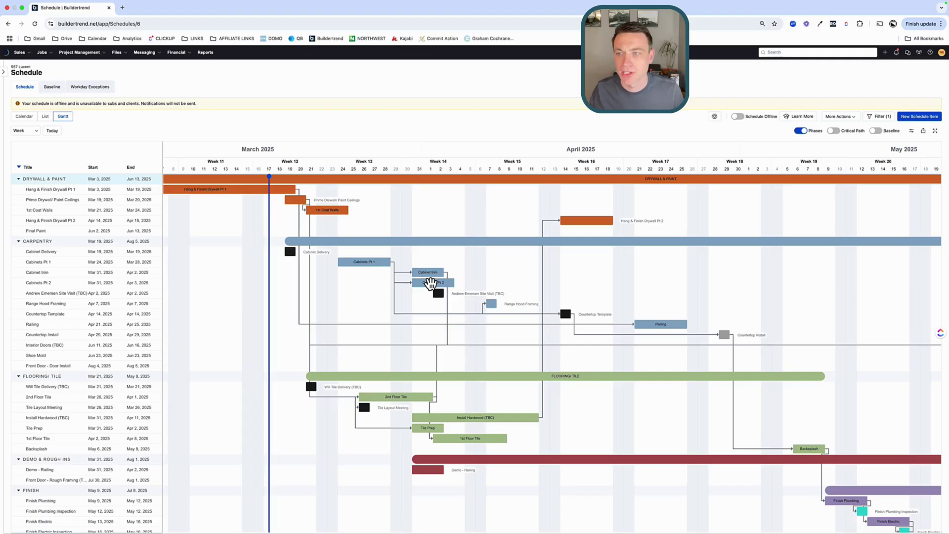
Step: Turn the schedule back online, confirm, and skip sending task notifications
left_click(737, 117)
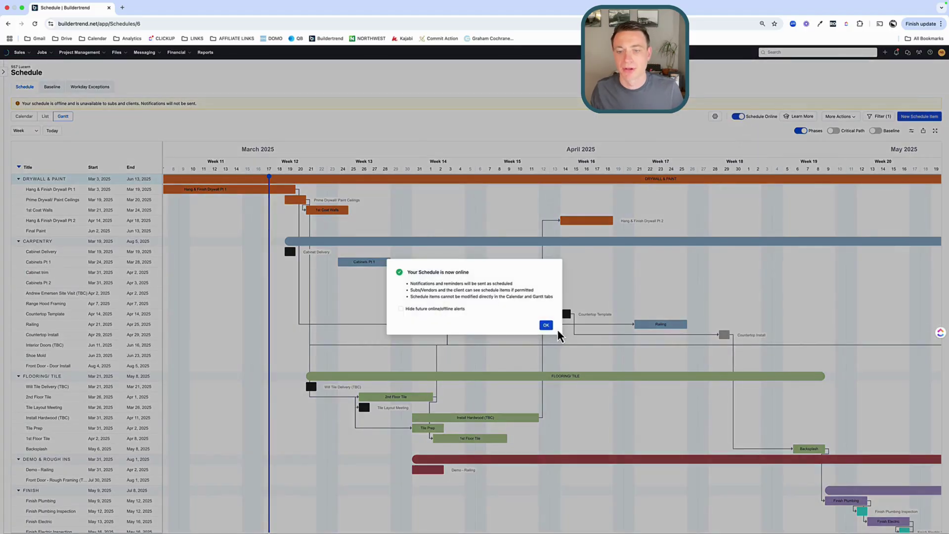
left_click(546, 326)
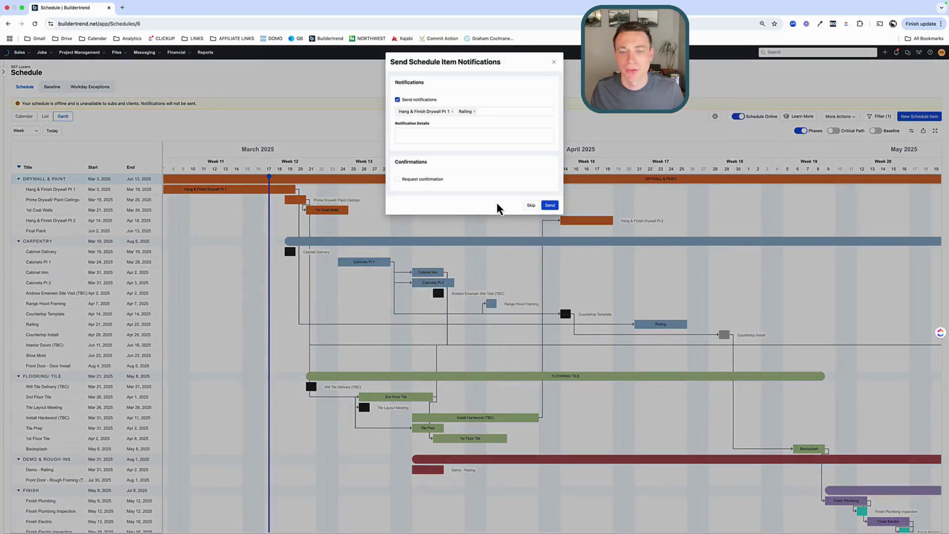
left_click(530, 206)
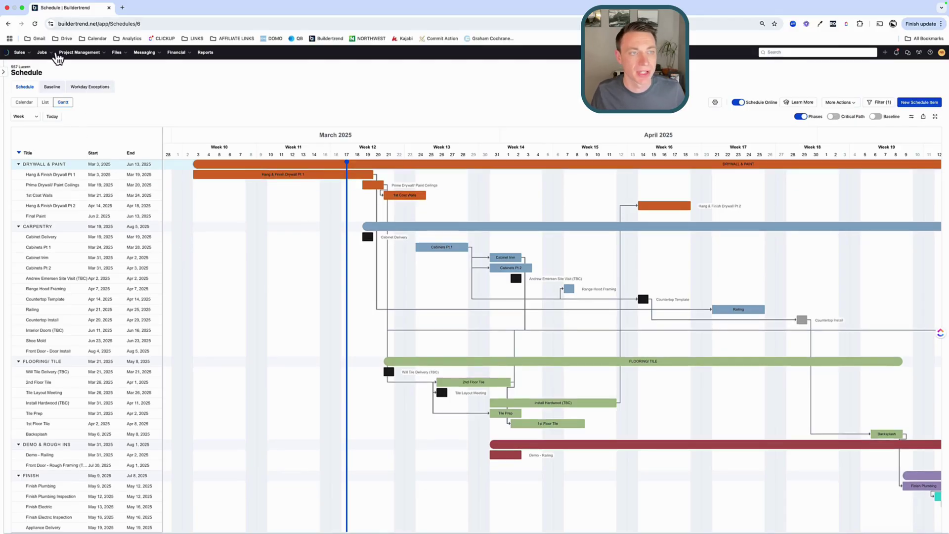
Step: Go to the job's Daily Logs, view the Mar 13, 2025 entry, then close it
left_click(79, 52)
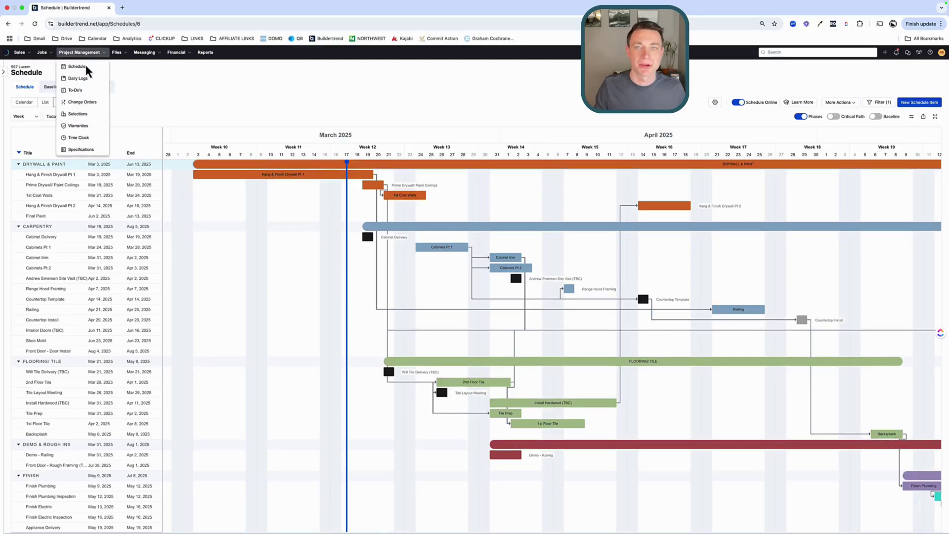
left_click(83, 80)
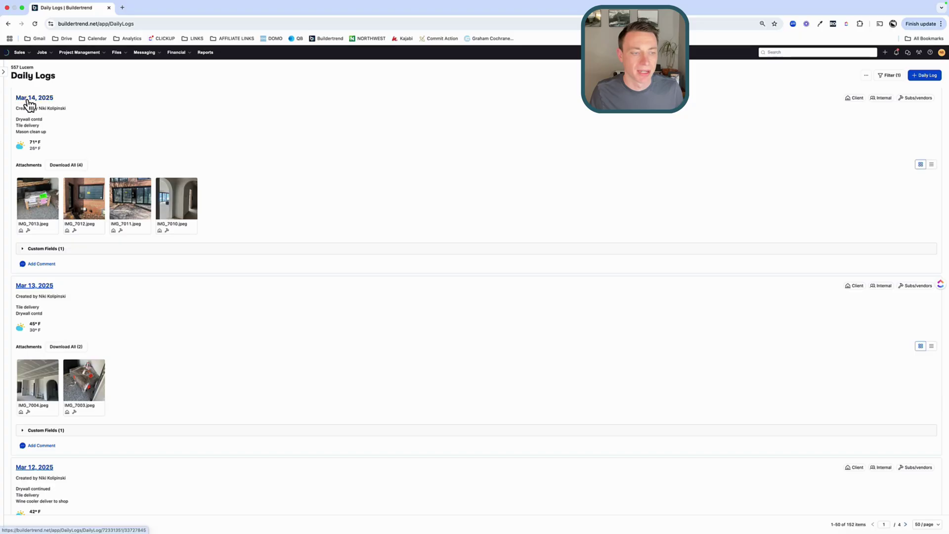
scroll(127, 260, "down", 1)
scroll(124, 251, "down", 1)
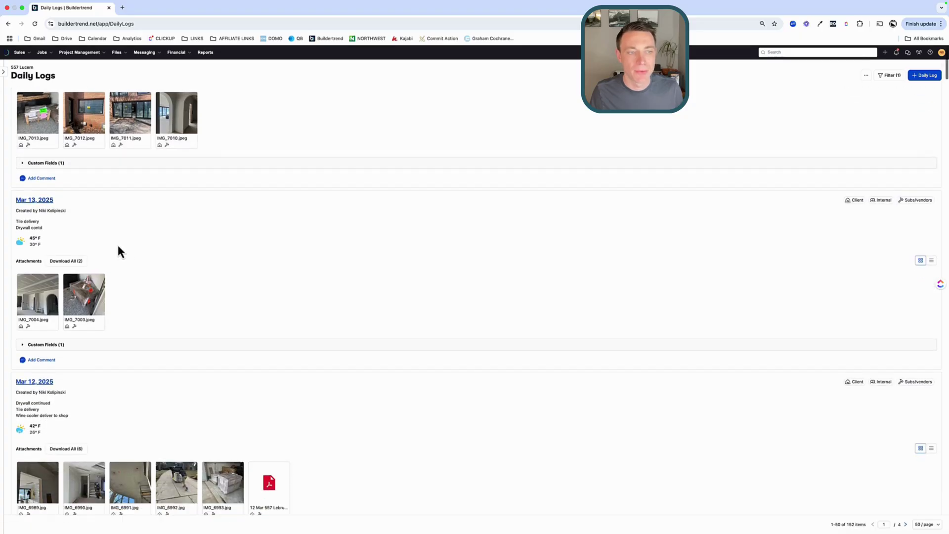
left_click(40, 199)
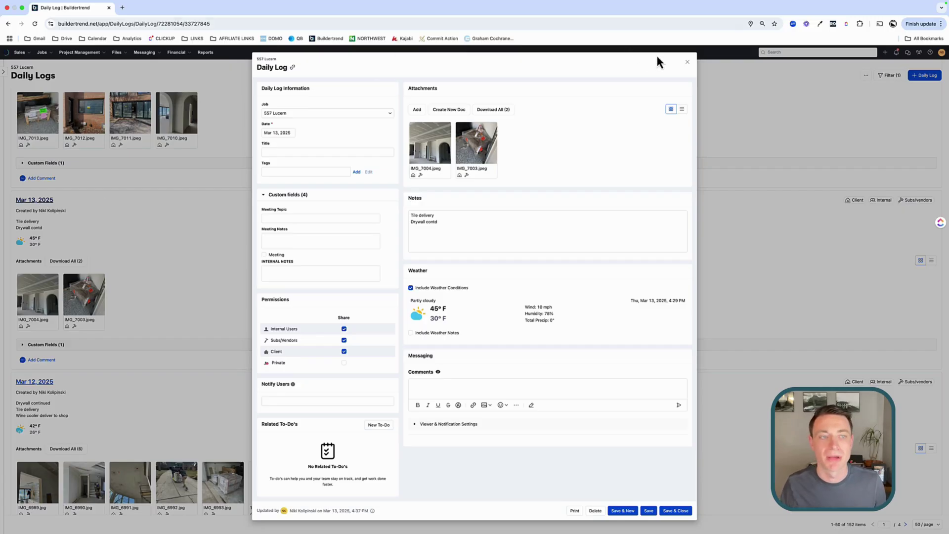
left_click(687, 62)
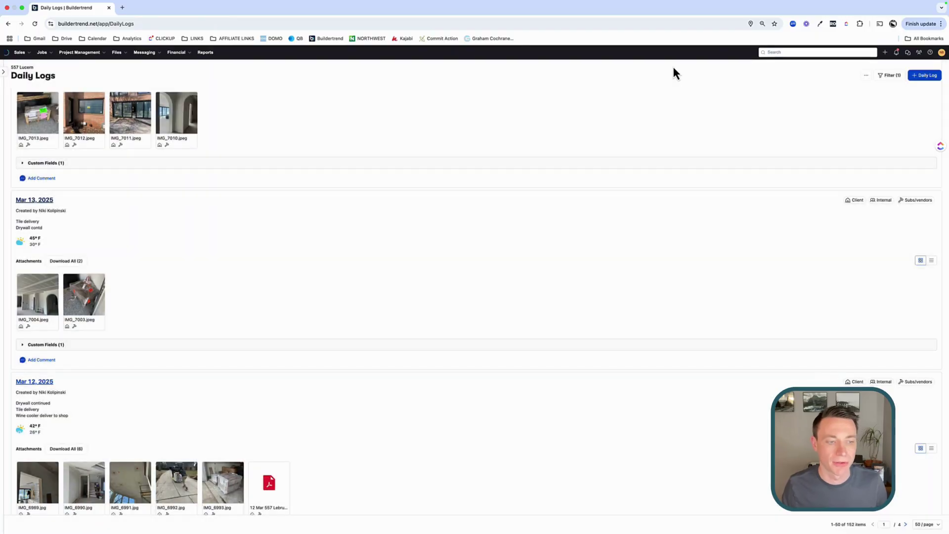
Step: Scroll down the Daily Logs list and briefly view the Feb 27, 2025 log
scroll(322, 355, "down", 15)
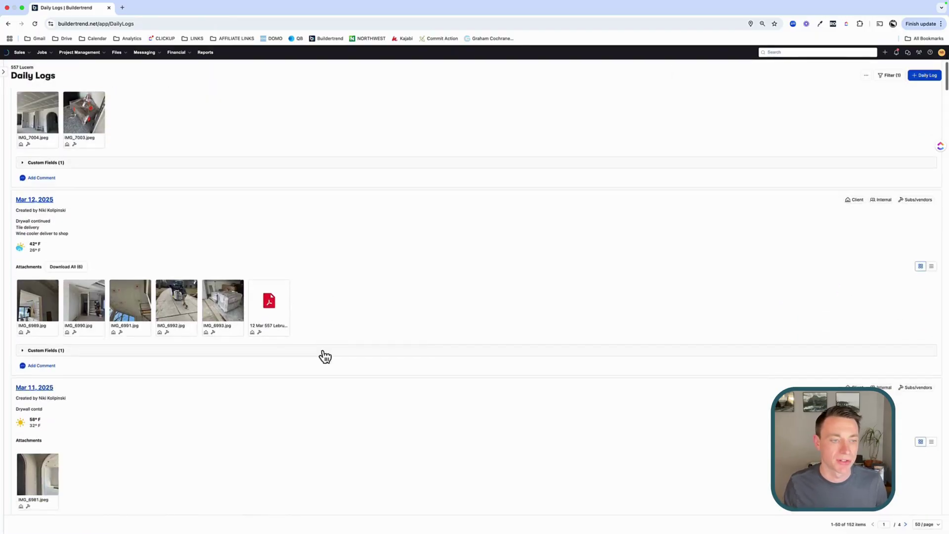
scroll(312, 360, "down", 7)
scroll(307, 358, "down", 10)
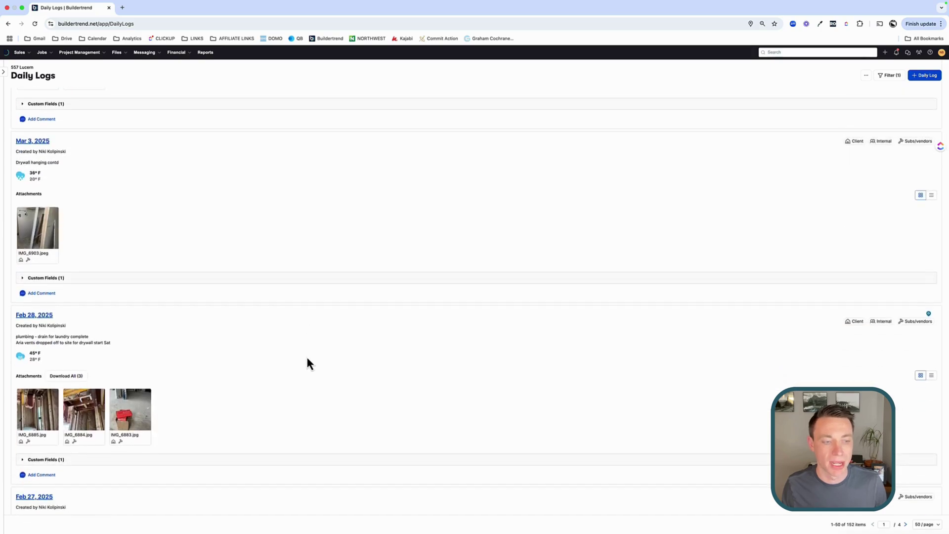
scroll(307, 359, "down", 4)
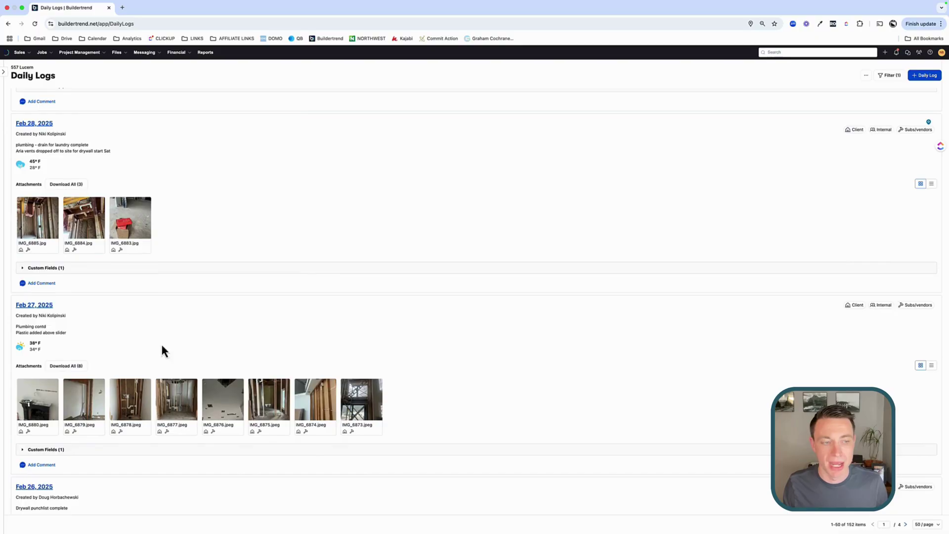
right_click(31, 306)
left_click(19, 308)
left_click(19, 307)
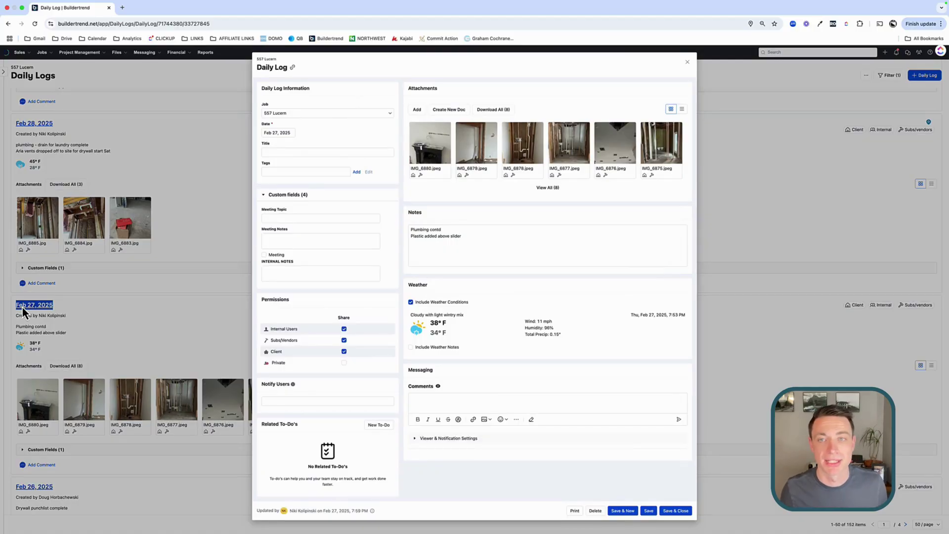
left_click(688, 61)
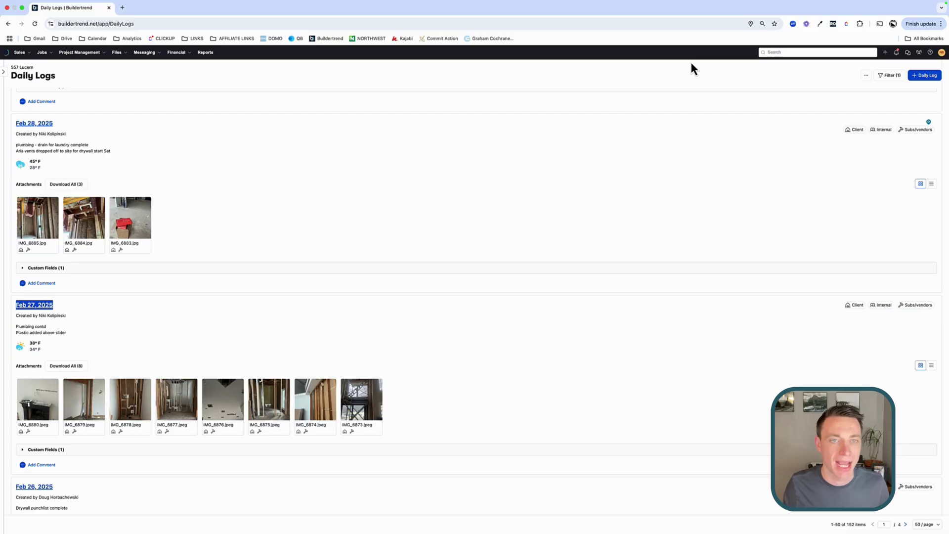
Step: Scroll back up to the Mar 10, 2025 'Drywall contd' entry
scroll(246, 188, "up", 8)
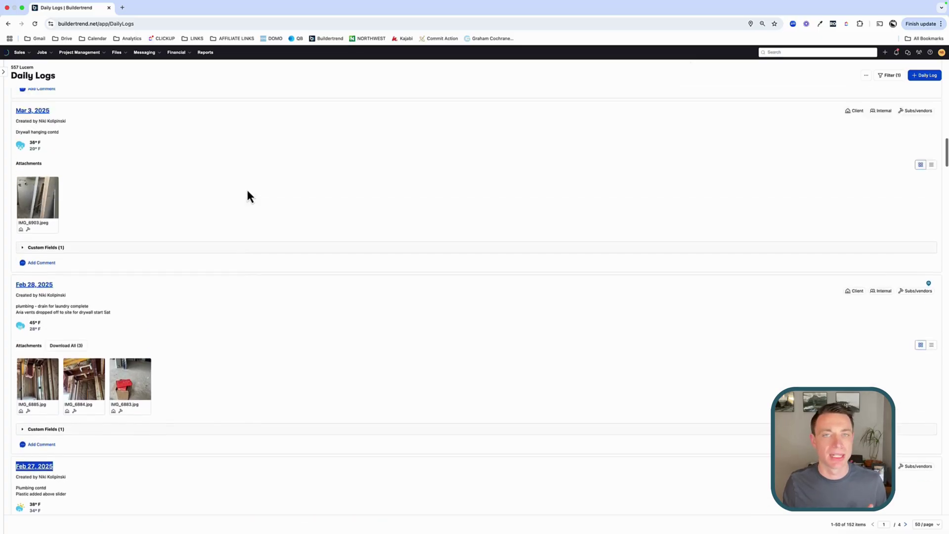
scroll(247, 189, "up", 10)
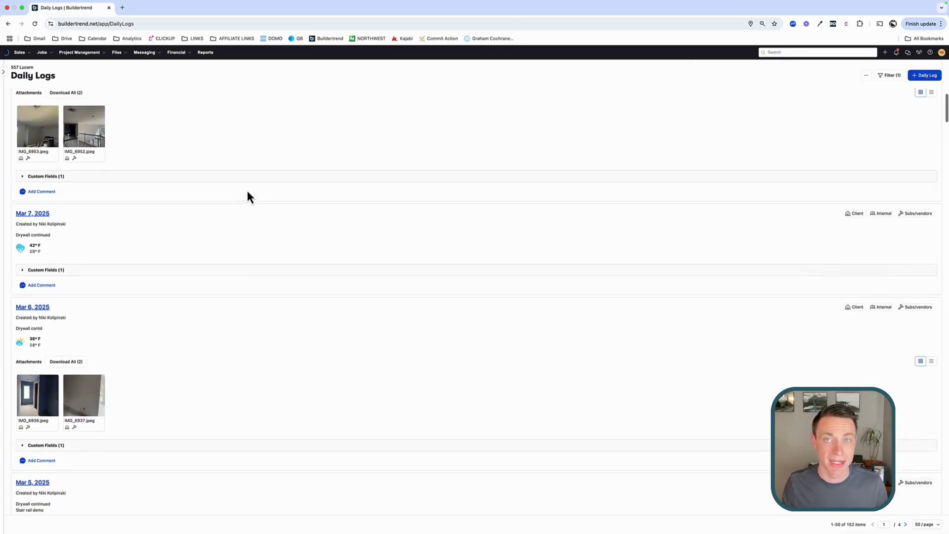
scroll(247, 192, "up", 1)
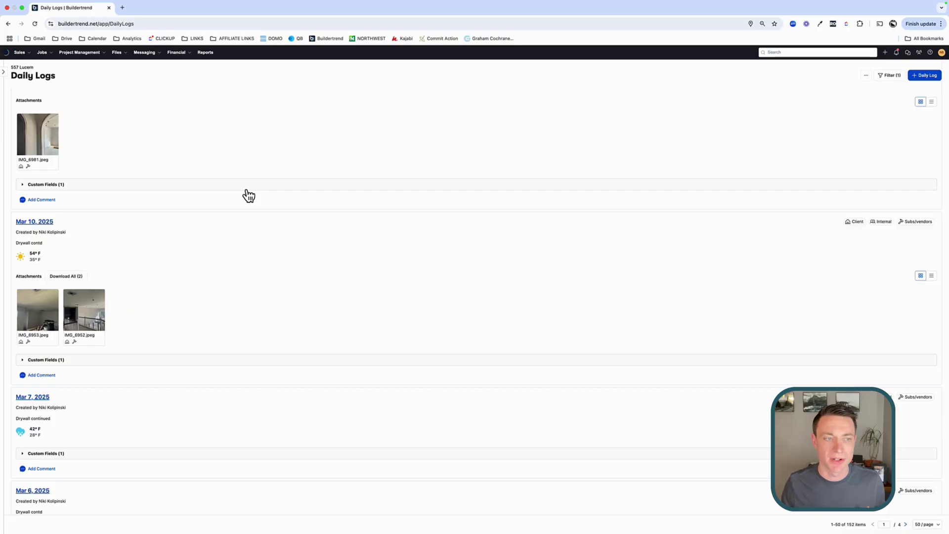
Step: Open the Mar 10, 2025 daily log and dismiss a new to-do without creating it
left_click(34, 222)
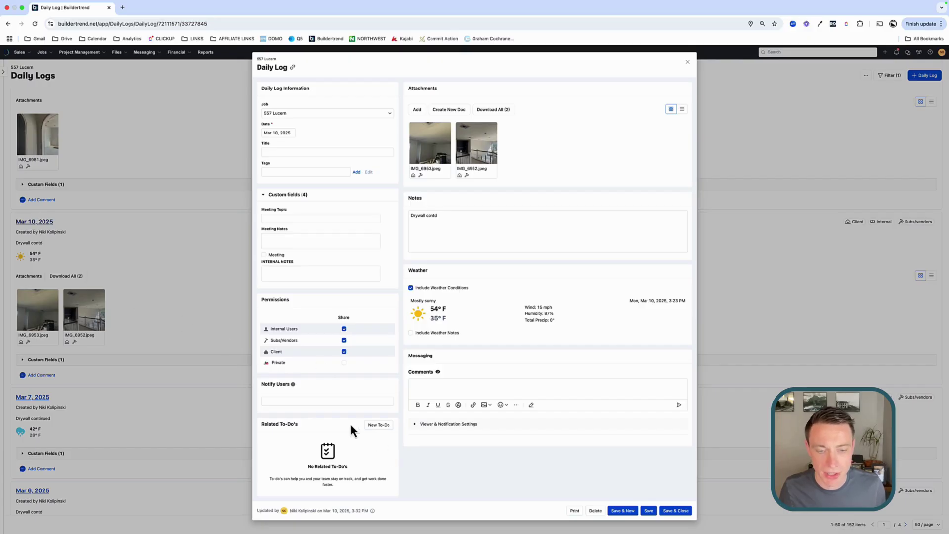
left_click(377, 426)
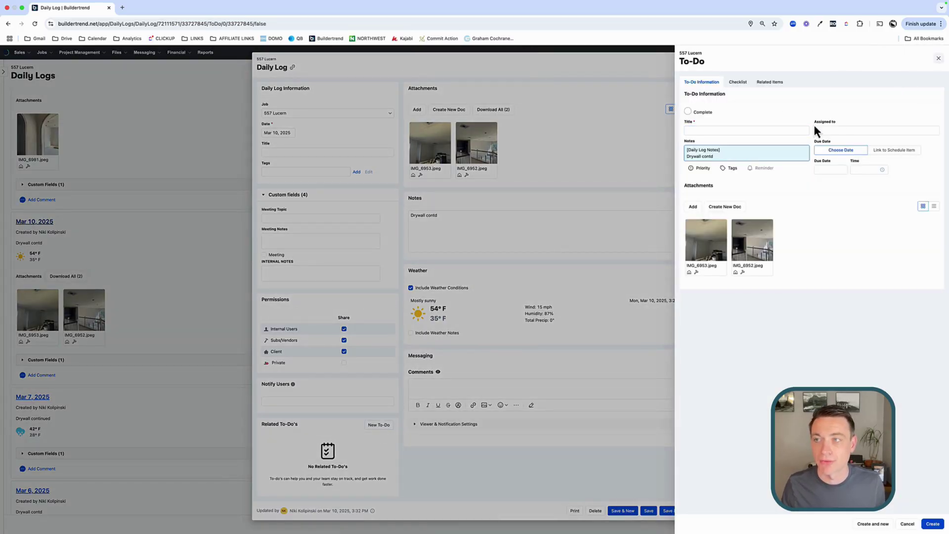
left_click(937, 60)
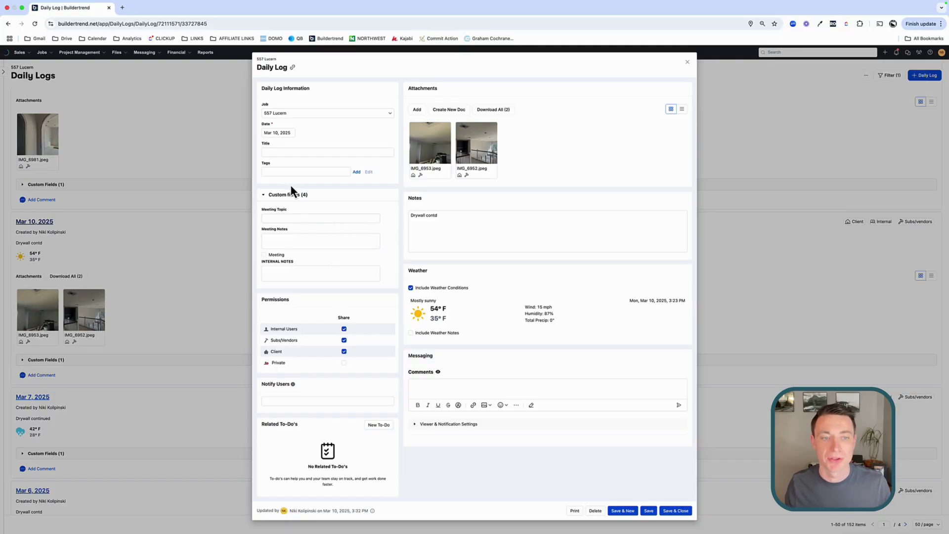
Step: Enter 'Rough Electrical Walkthrough' as meeting topic, then close the log choosing Don't save
left_click(276, 218)
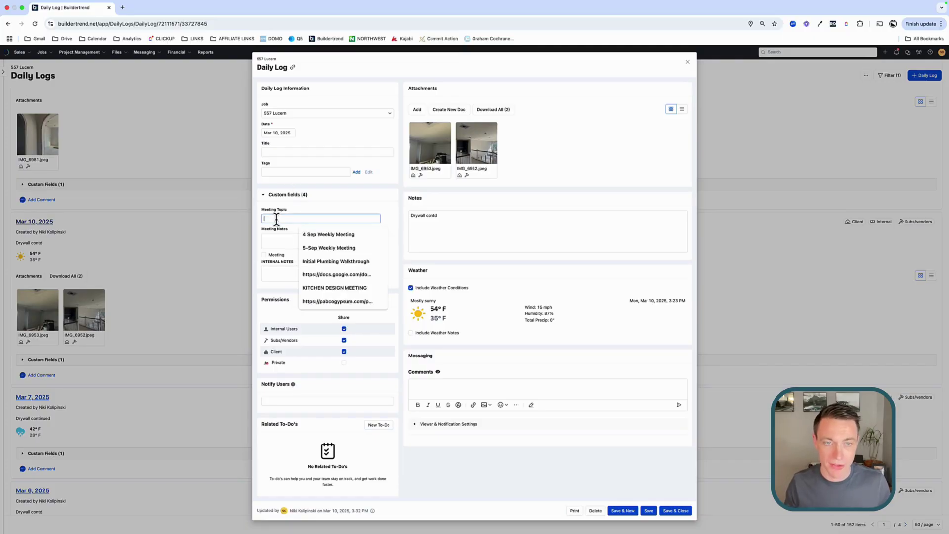
type("Rough Electrical Walkthrough")
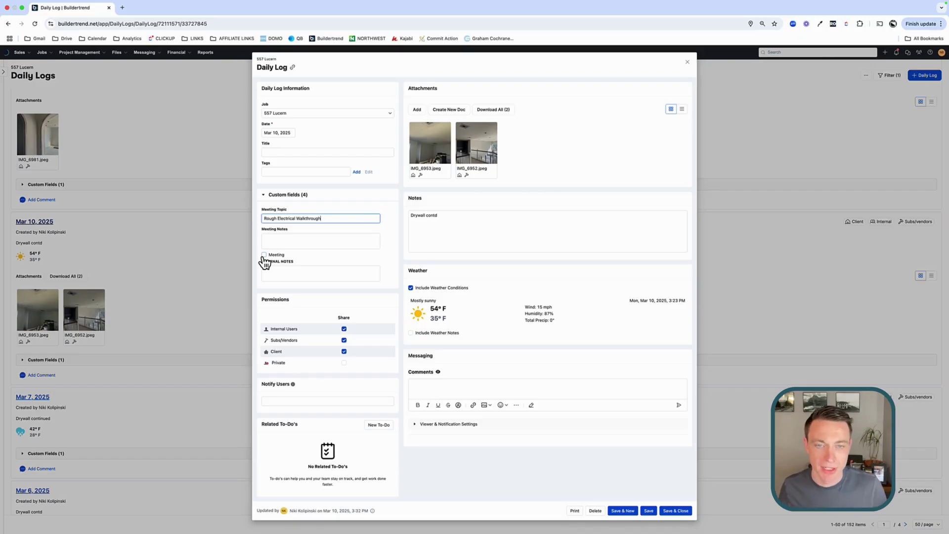
left_click(291, 242)
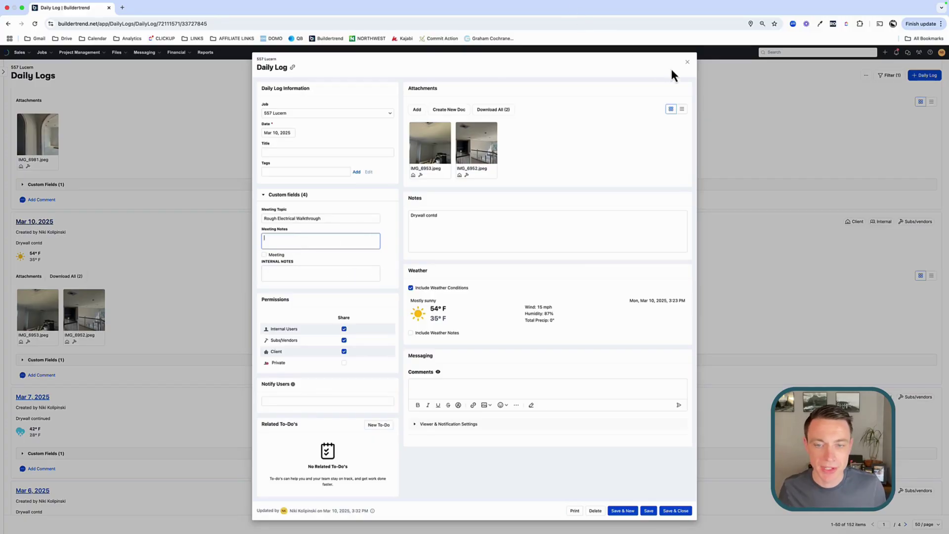
left_click(687, 62)
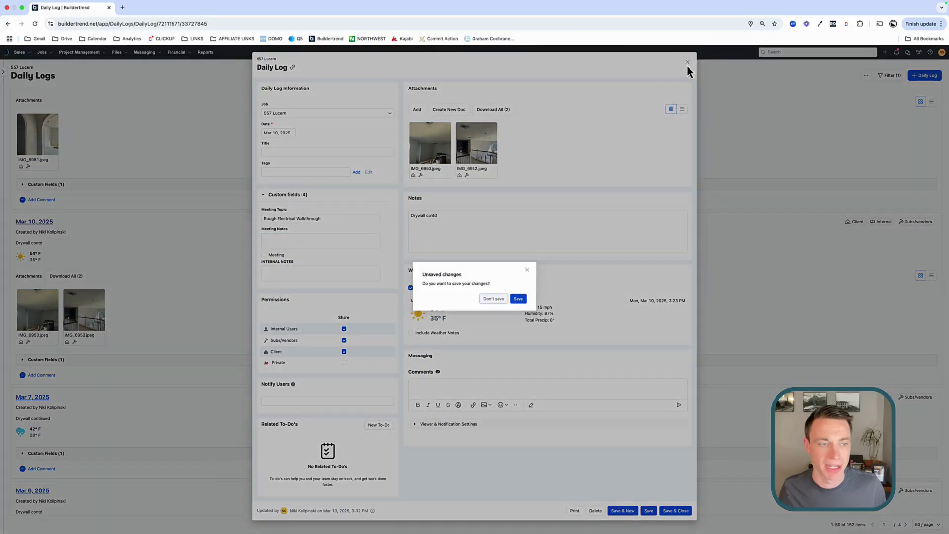
left_click(494, 299)
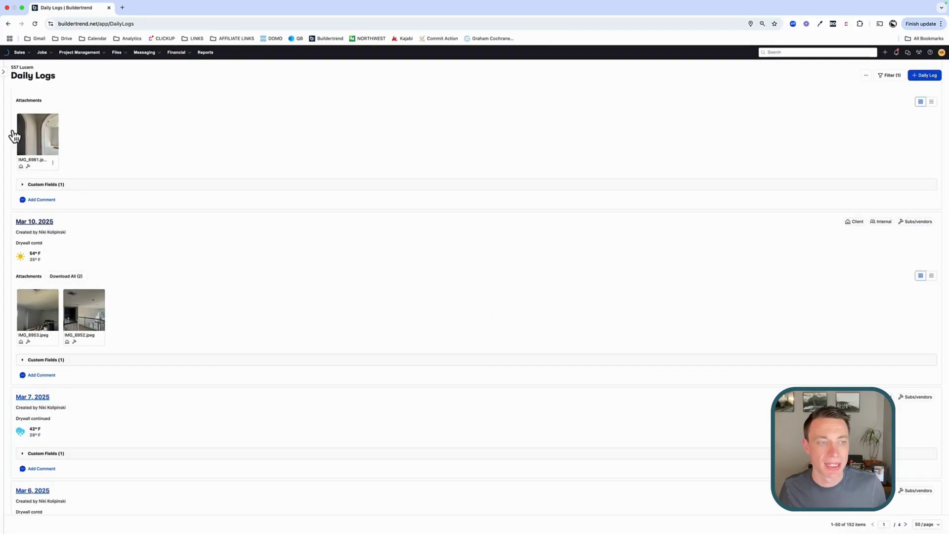
Step: Open the 557 Lucern job's client portal view and go to its Daily Logs
left_click(4, 72)
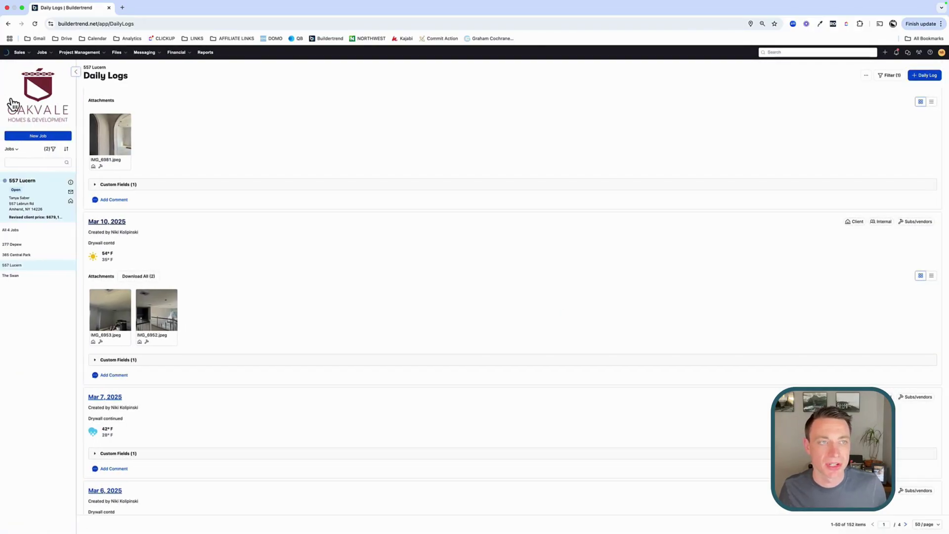
left_click(72, 202)
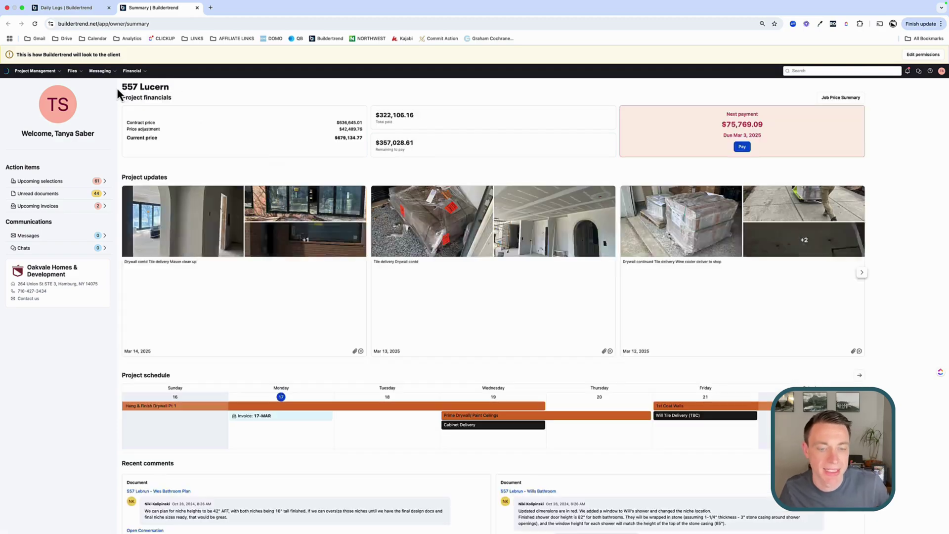
scroll(199, 175, "down", 1)
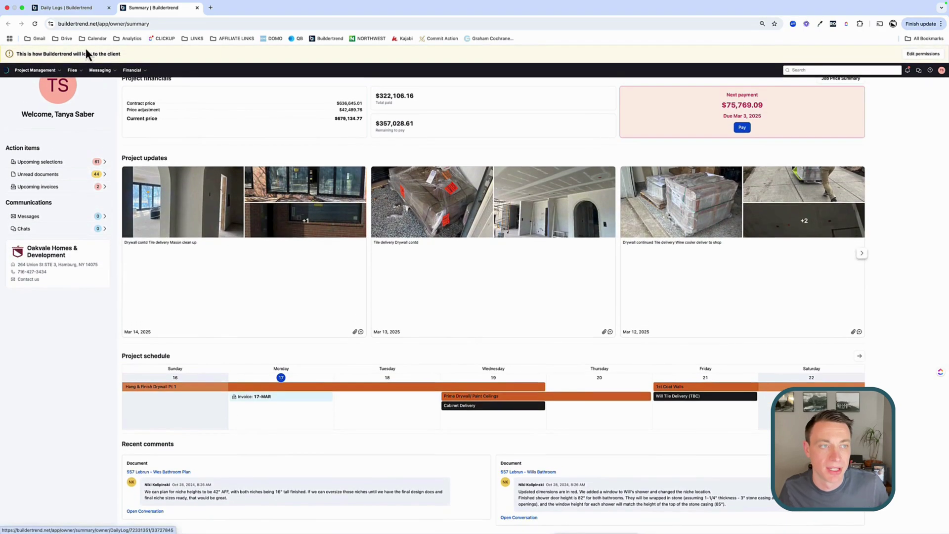
left_click(37, 78)
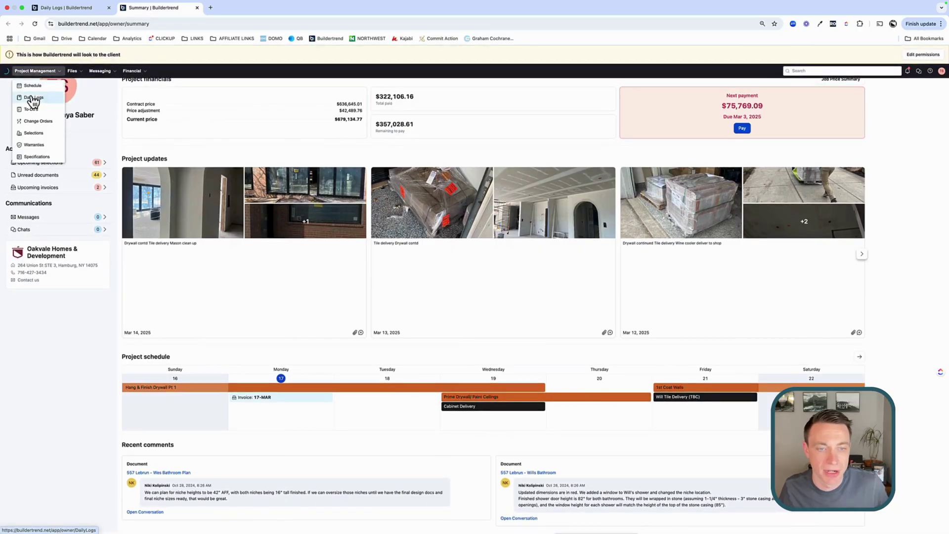
left_click(30, 95)
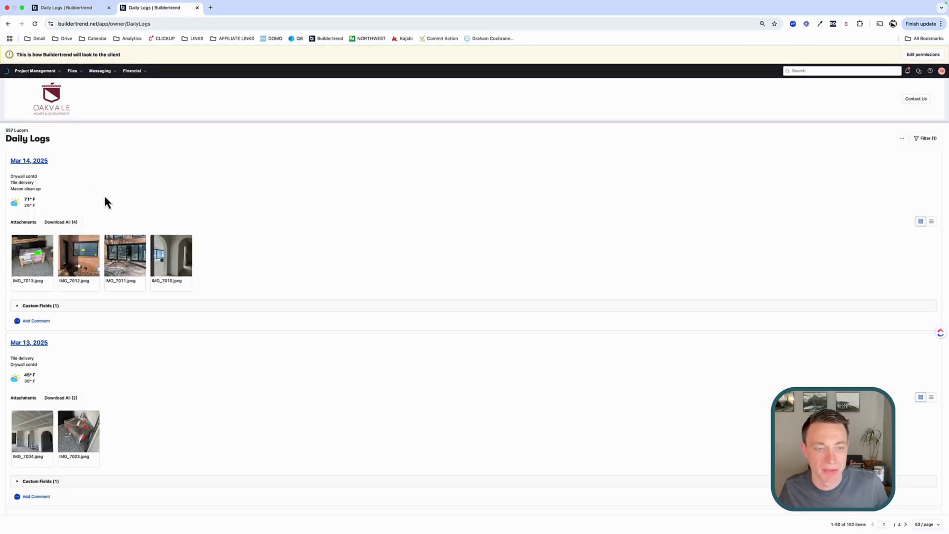
Step: Preview the Mar 12 '12 Mar 557 Lebrun - Meeting Notes.docx' attachment and the Mar 12, 2025 log as the client
scroll(105, 197, "down", 9)
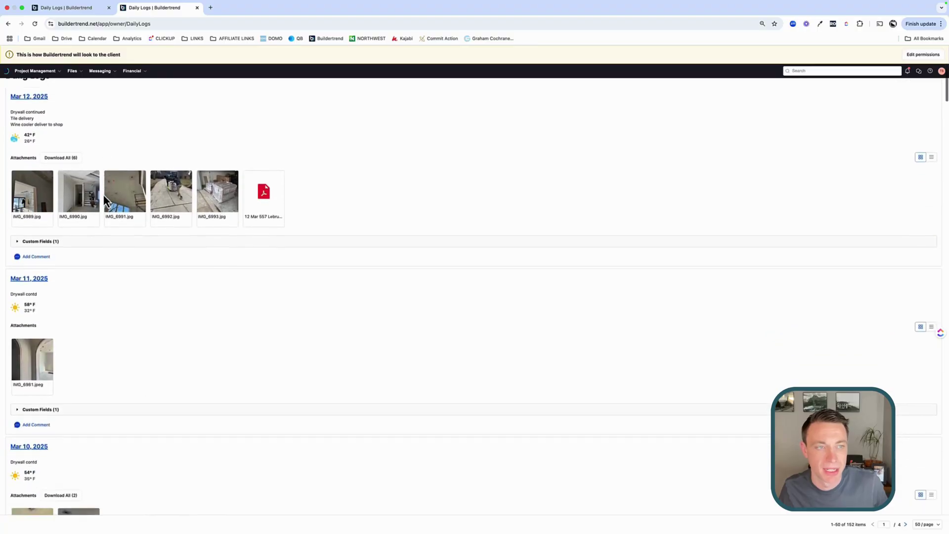
scroll(103, 194, "down", 4)
scroll(103, 194, "up", 6)
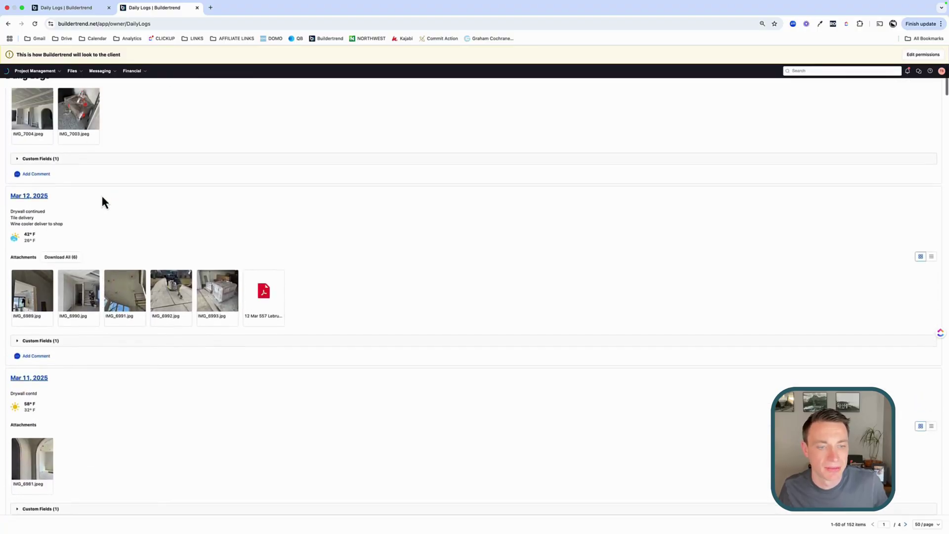
scroll(101, 194, "up", 1)
left_click(265, 321)
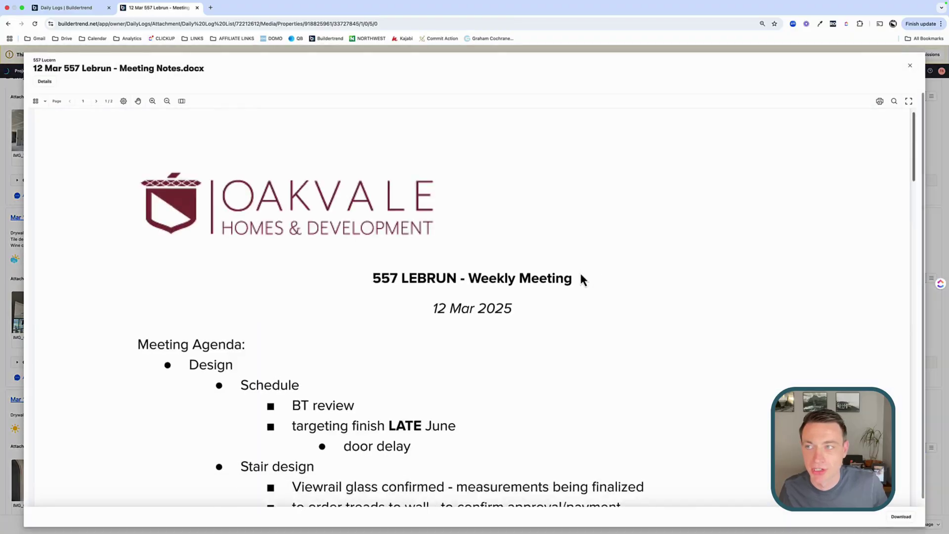
scroll(581, 280, "down", 15)
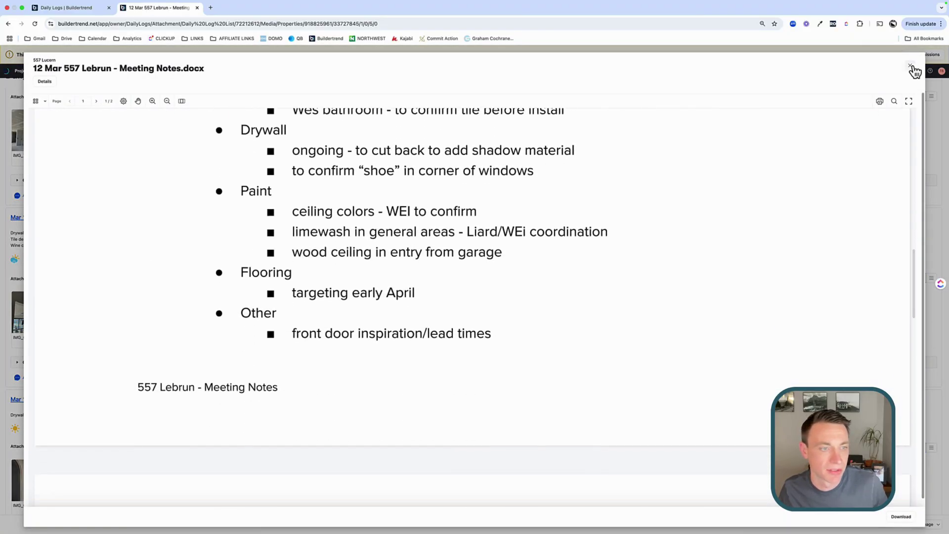
left_click(911, 68)
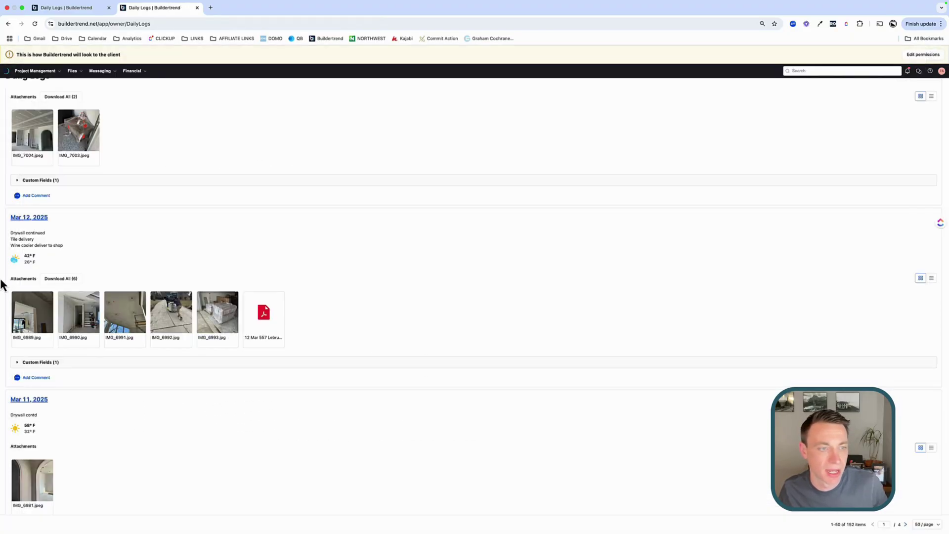
left_click(32, 218)
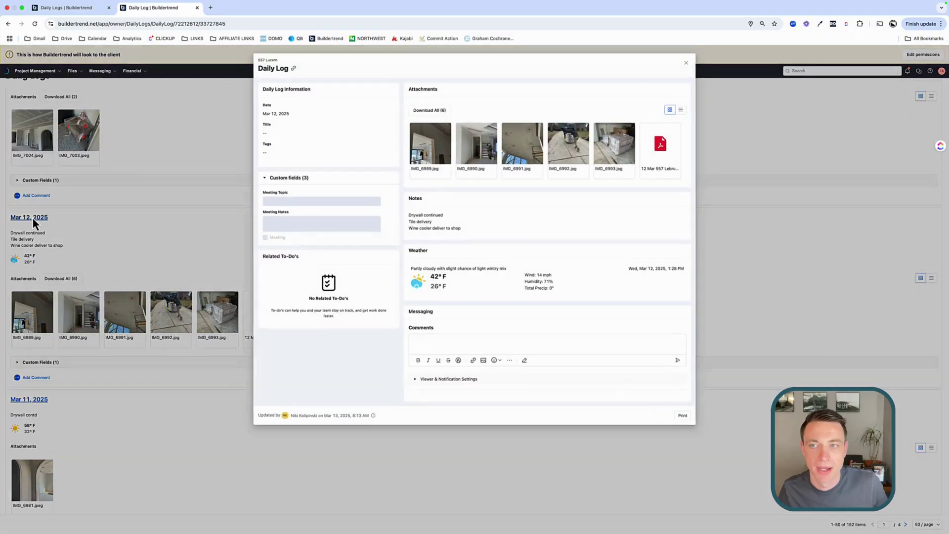
left_click(687, 62)
scroll(257, 256, "down", 5)
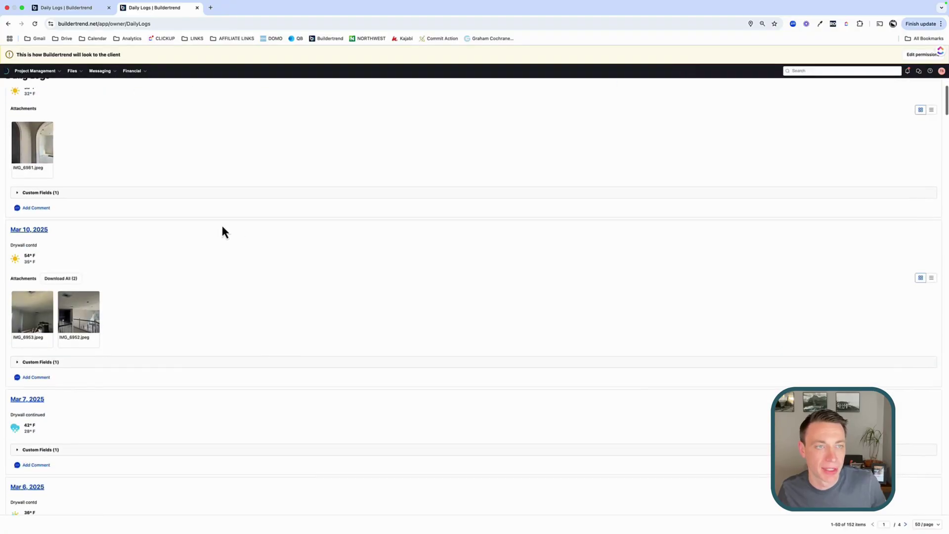
Step: Return to the builder's Daily Logs, hide the jobs list, and bring up Files > Documents
left_click(73, 9)
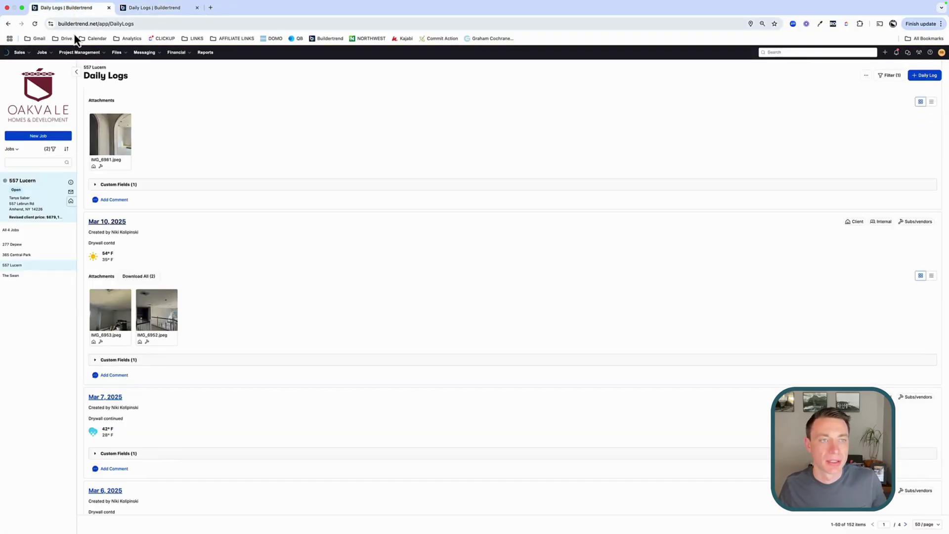
left_click(77, 72)
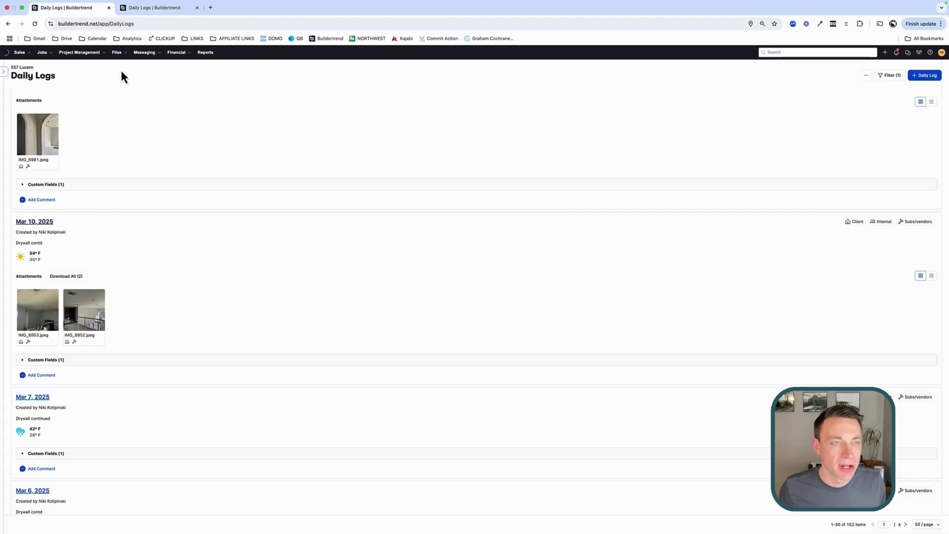
mouse_move(85, 58)
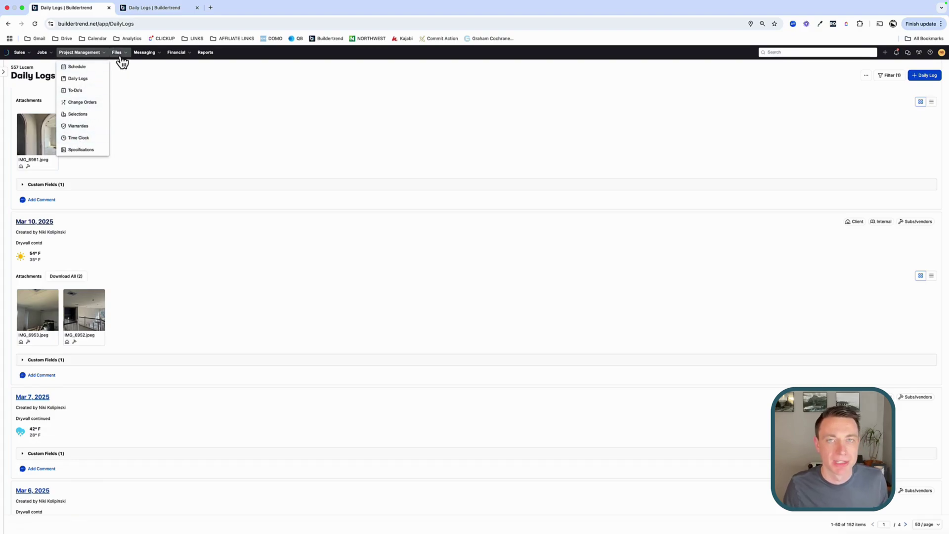
mouse_move(121, 62)
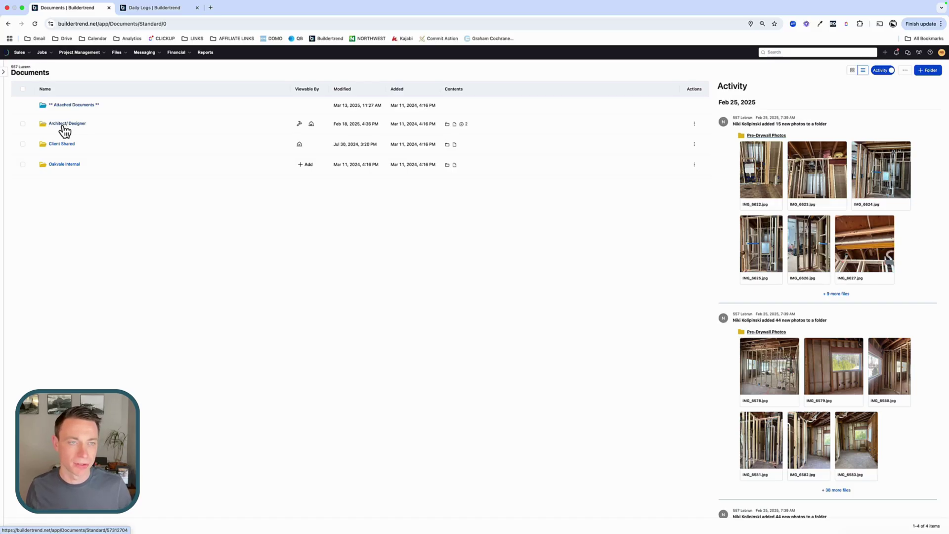
Step: Look inside the Oakvale Internal and Client Shared folders, returning to the Documents list each time
left_click(65, 165)
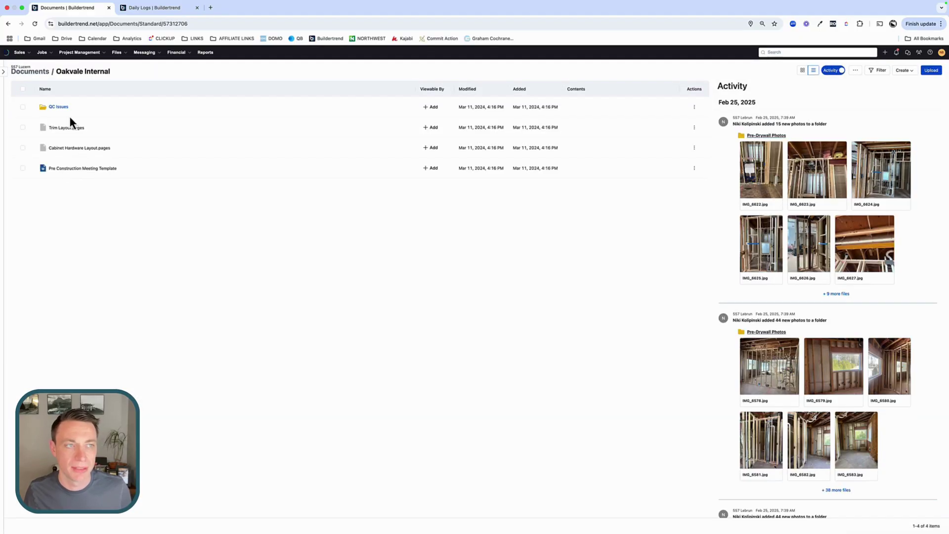
left_click(8, 23)
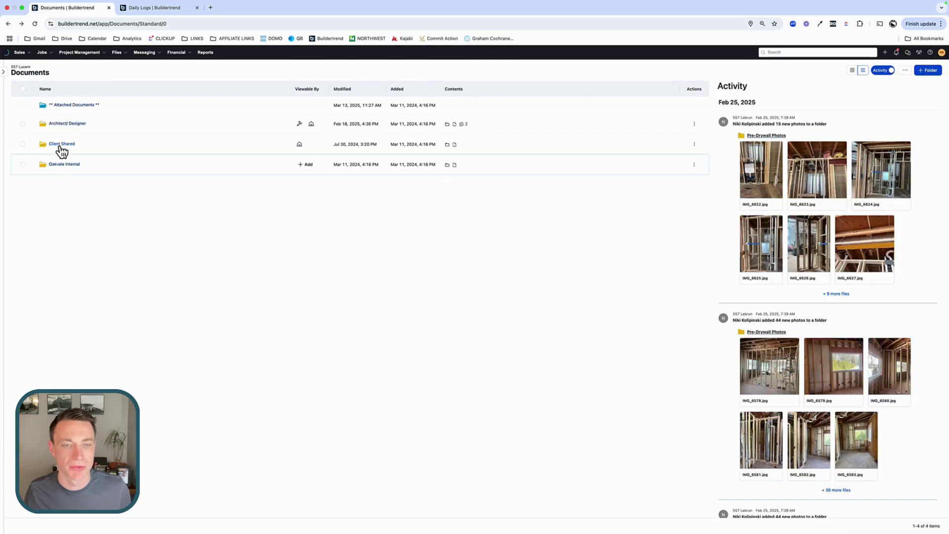
left_click(60, 145)
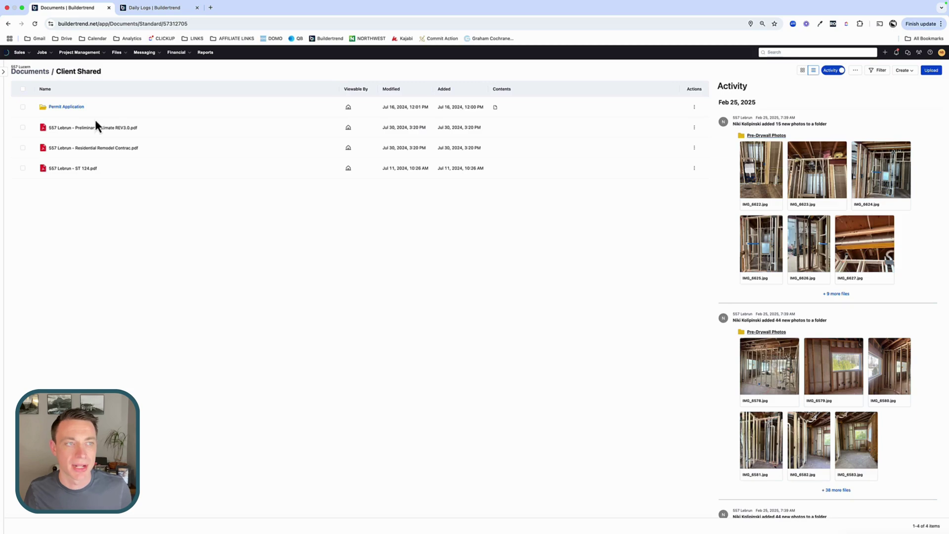
left_click(8, 24)
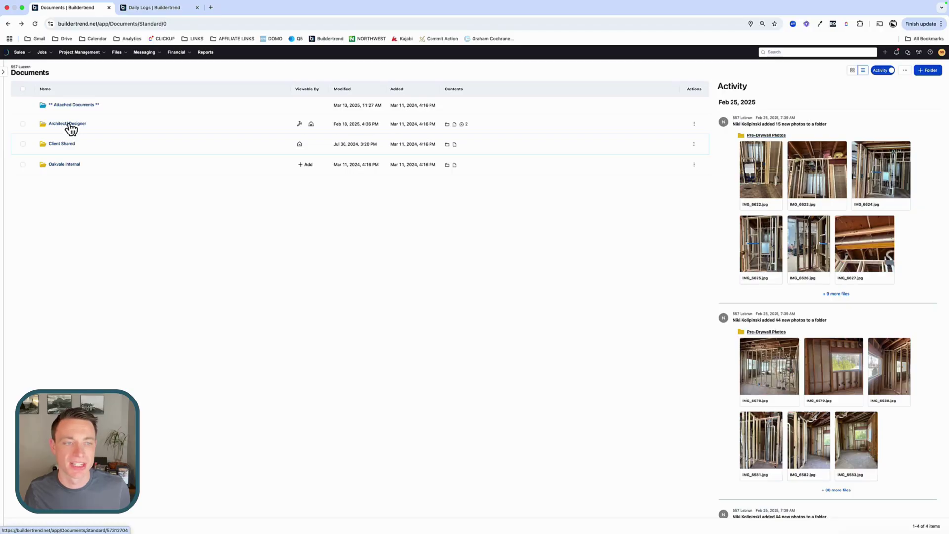
left_click(68, 123)
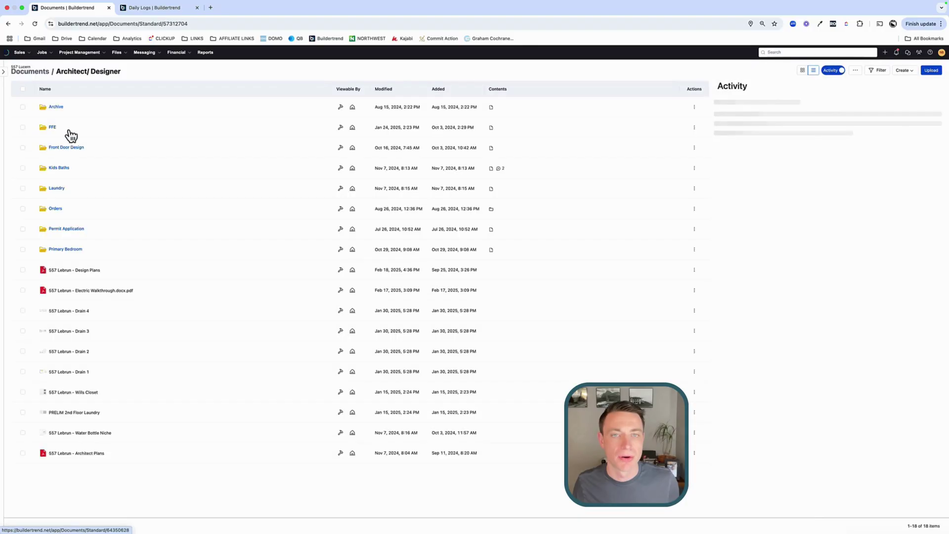
left_click(81, 271)
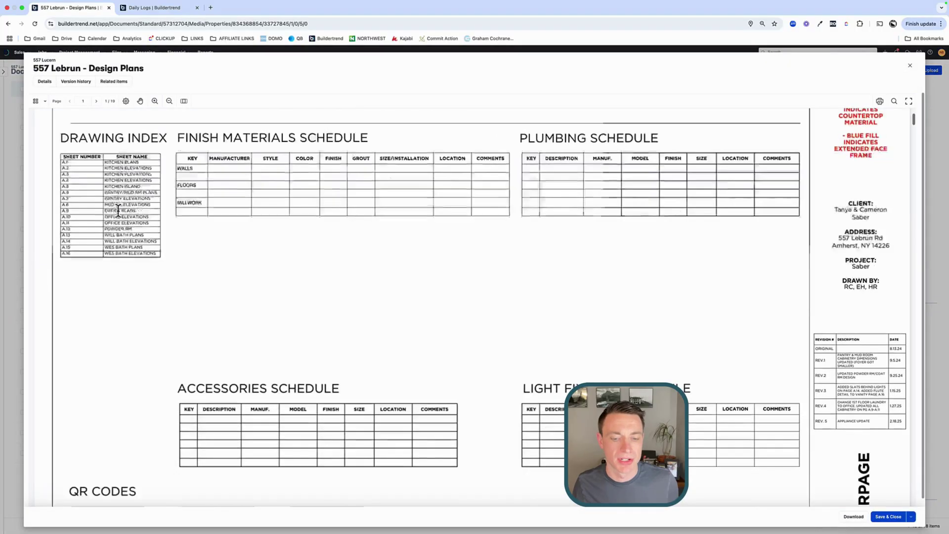
scroll(118, 211, "down", 8)
scroll(117, 211, "down", 3)
scroll(117, 212, "up", 10)
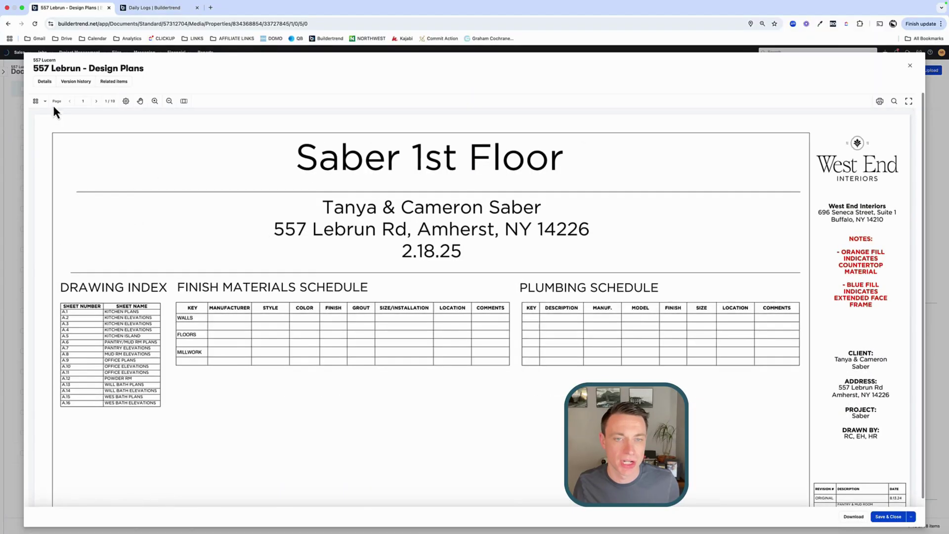
left_click(76, 82)
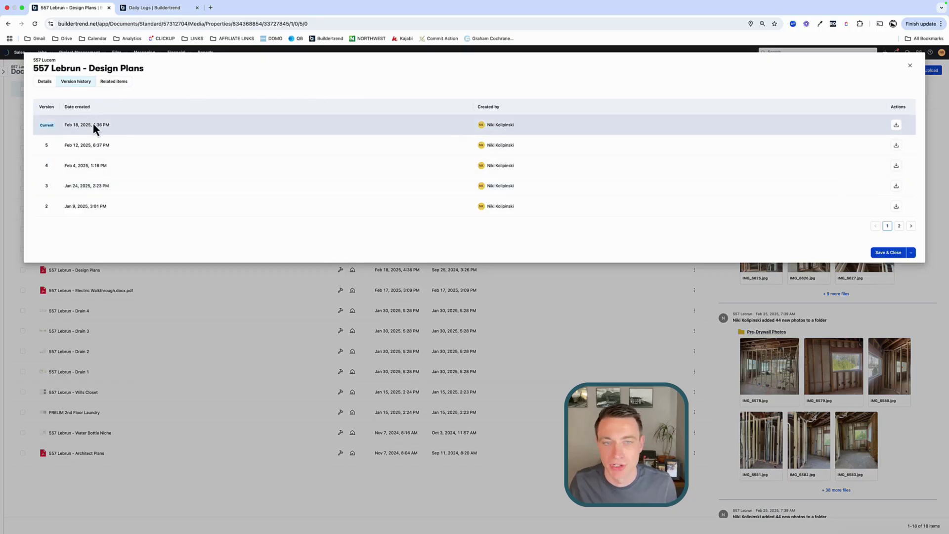
left_click(47, 84)
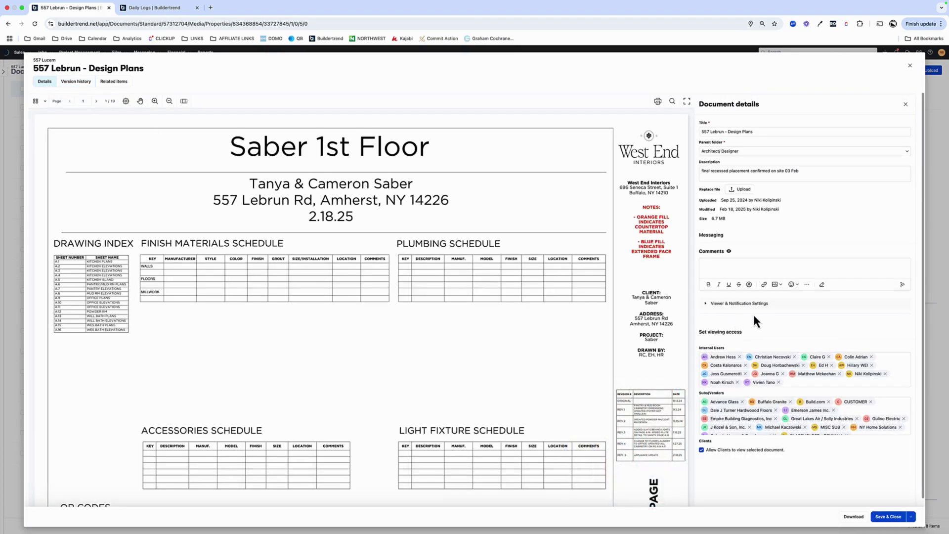
scroll(751, 313, "down", 1)
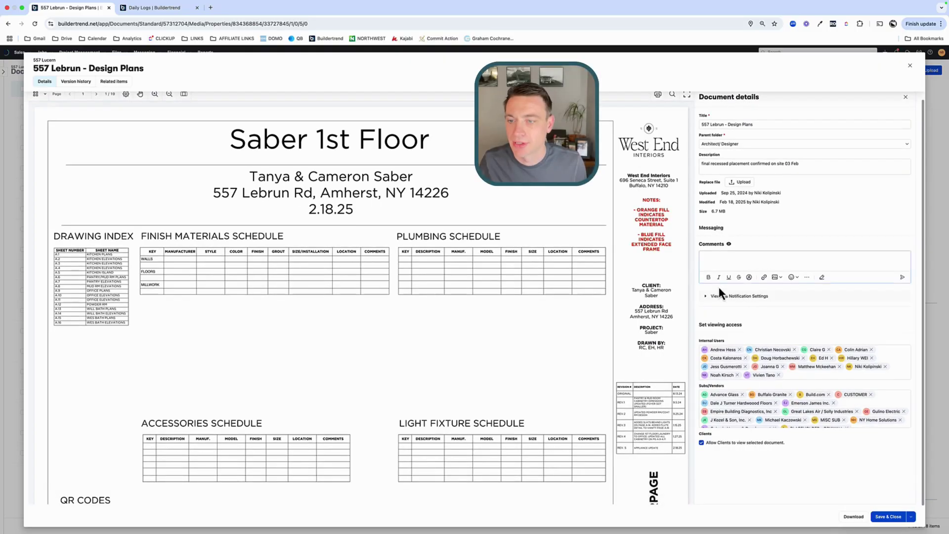
scroll(725, 159, "up", 1)
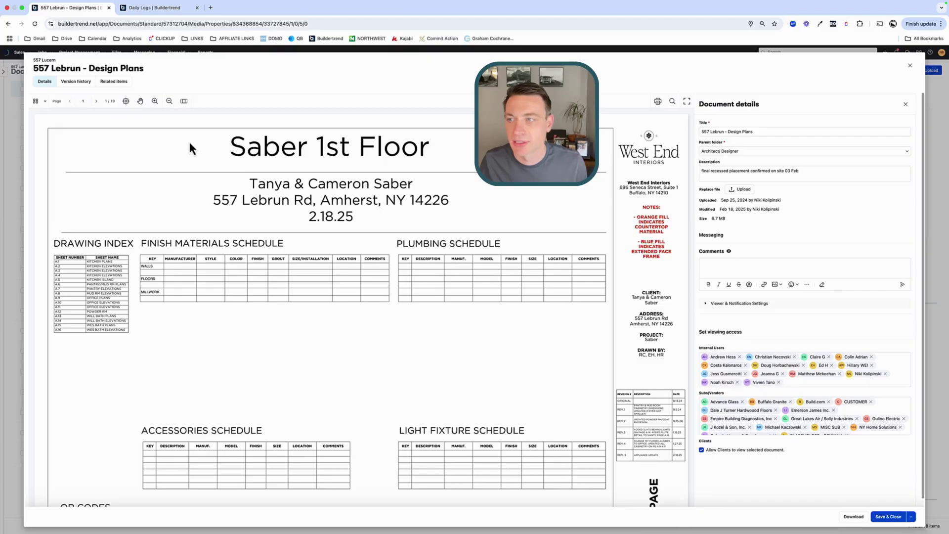
left_click(72, 82)
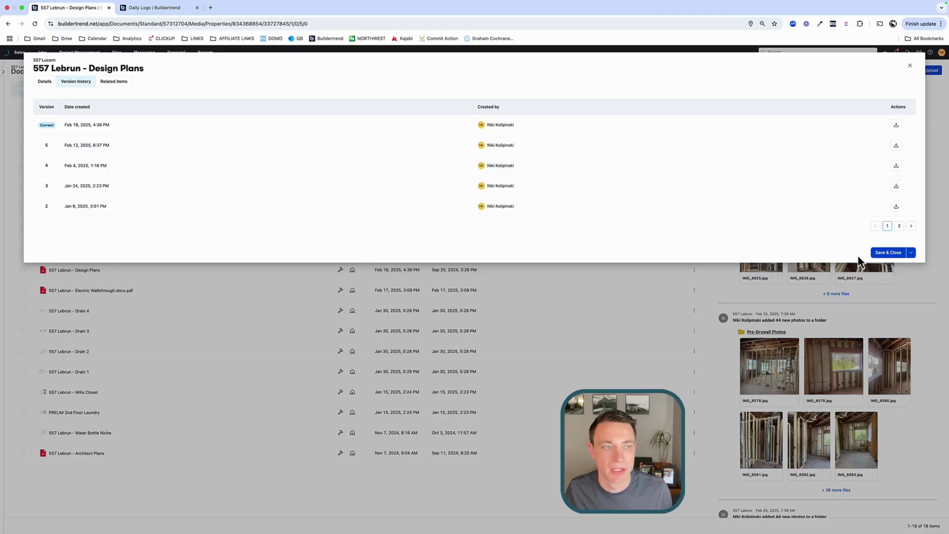
left_click(912, 226)
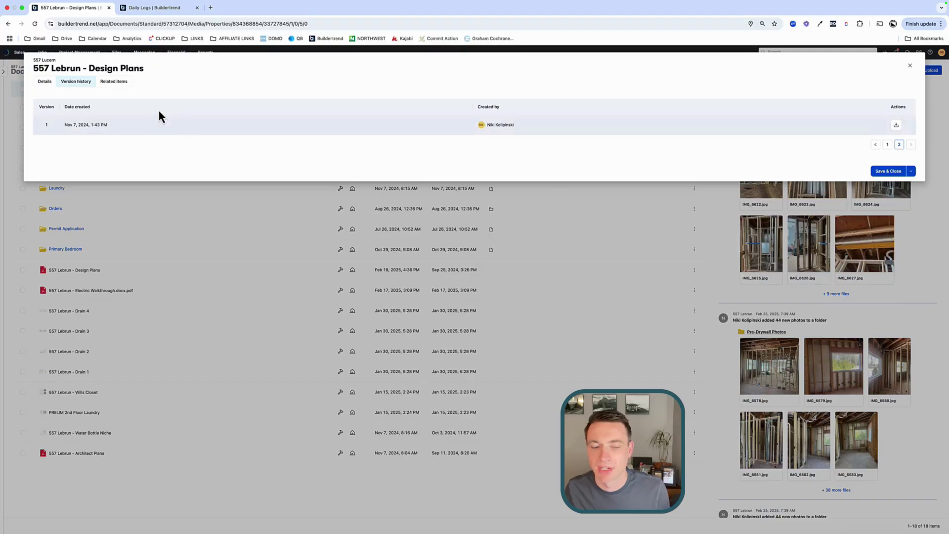
left_click(910, 66)
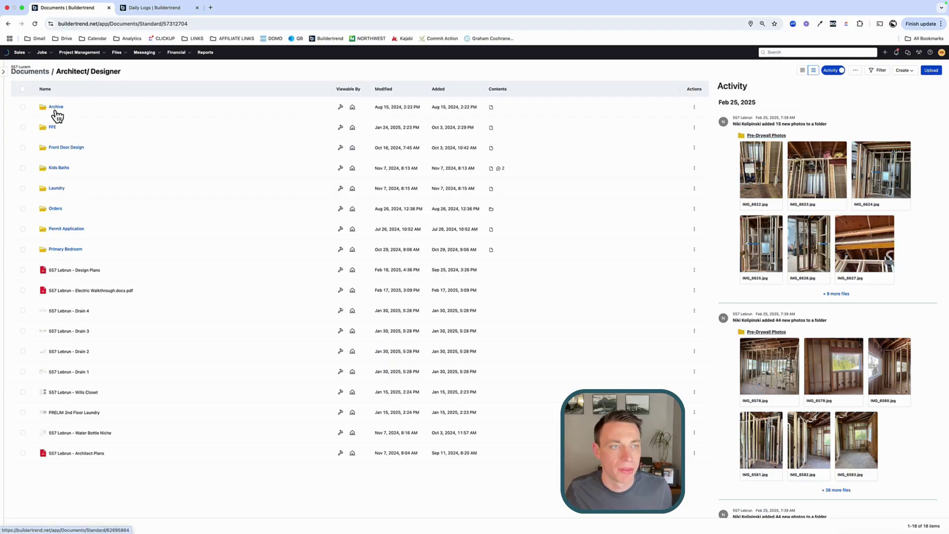
Step: Go from Documents to Photos and open Pre-Drywall Photos / Kitchen/Dining
left_click(41, 73)
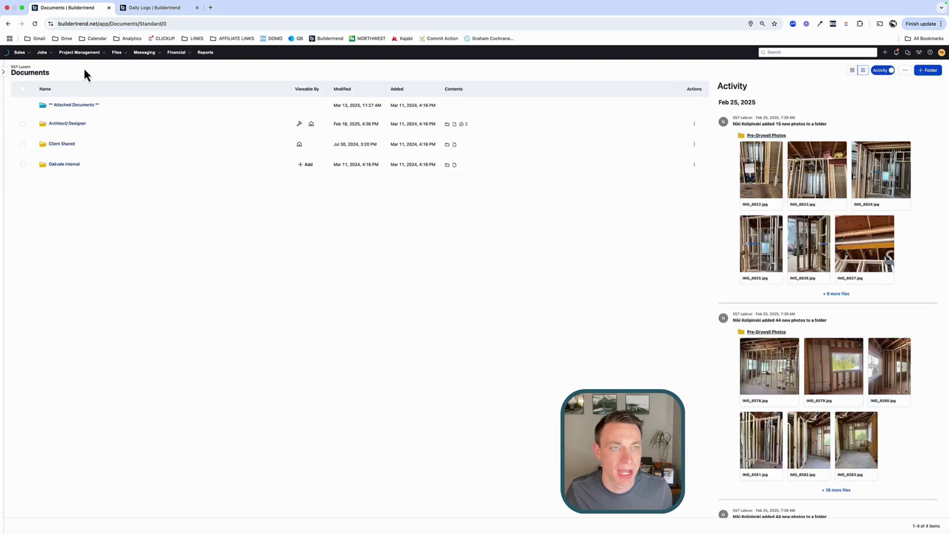
mouse_move(123, 58)
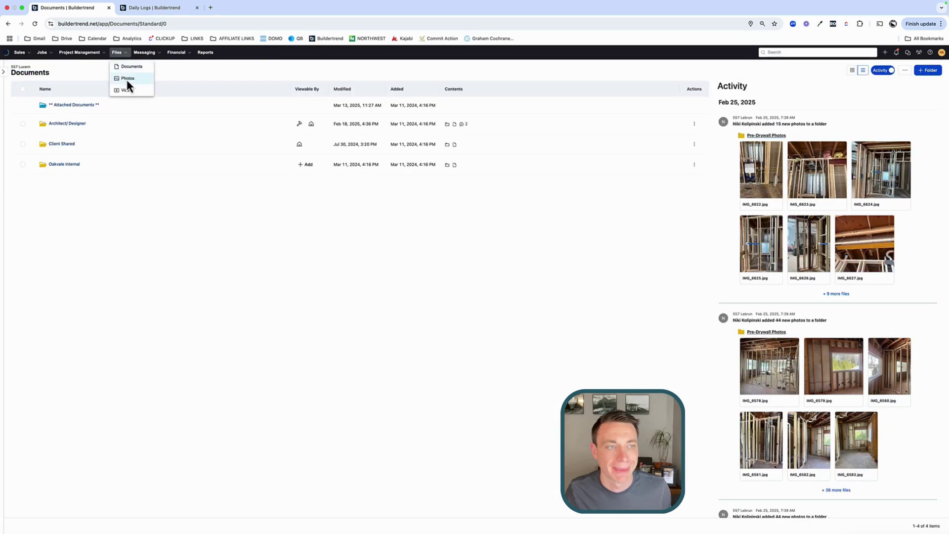
left_click(126, 79)
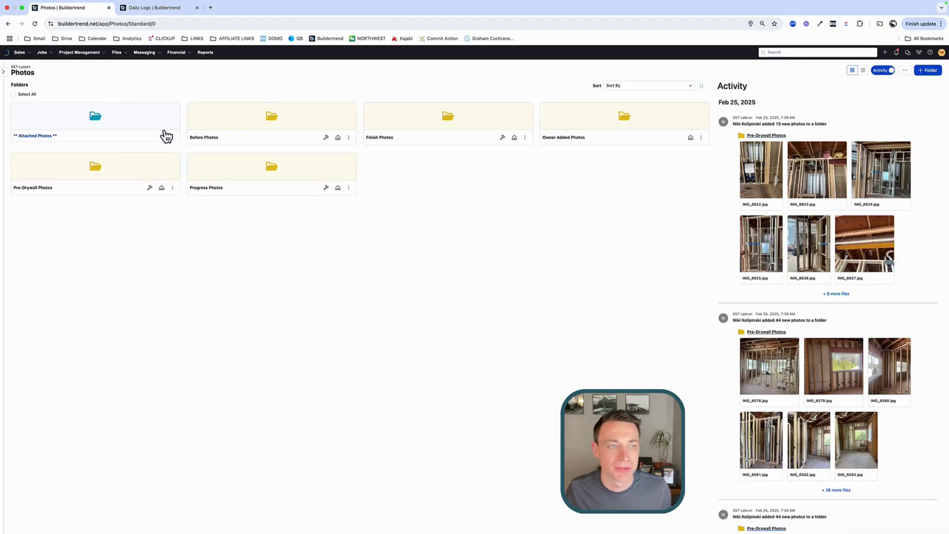
left_click(36, 188)
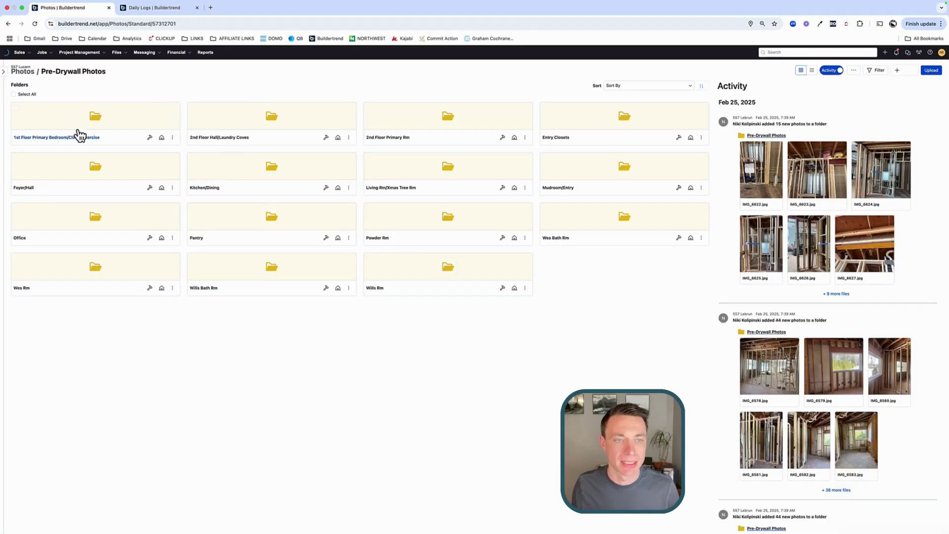
left_click(206, 190)
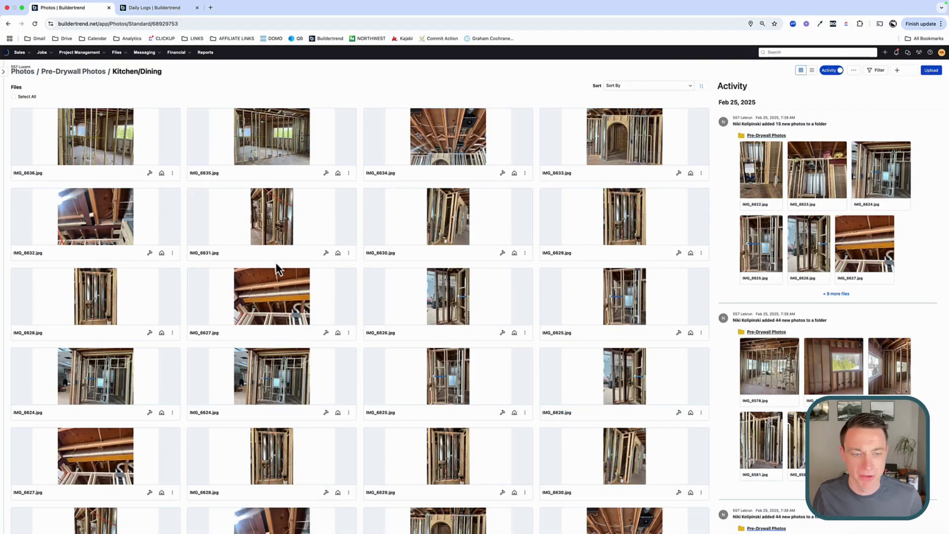
Step: Browse the Kitchen/Dining framing photos and view IMG_6634.jpg full size
scroll(418, 332, "down", 6)
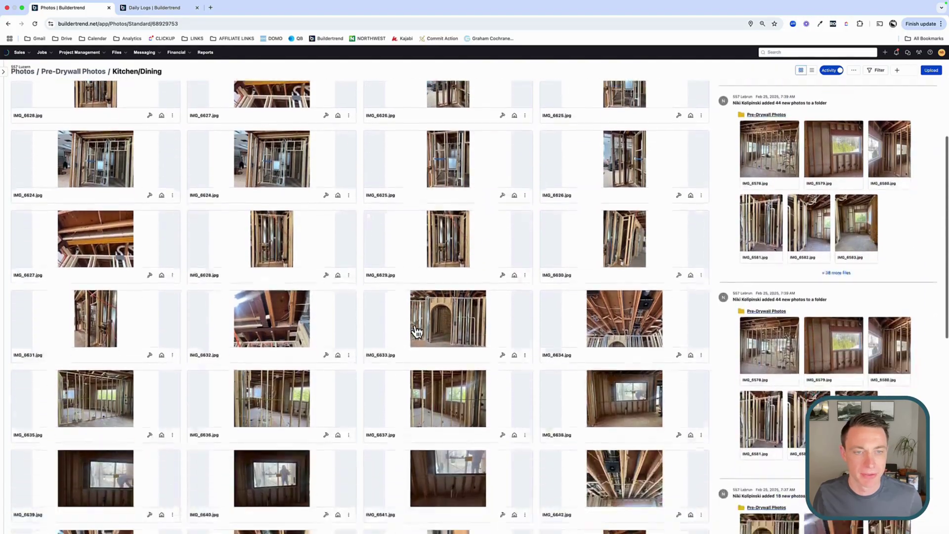
scroll(408, 337, "down", 4)
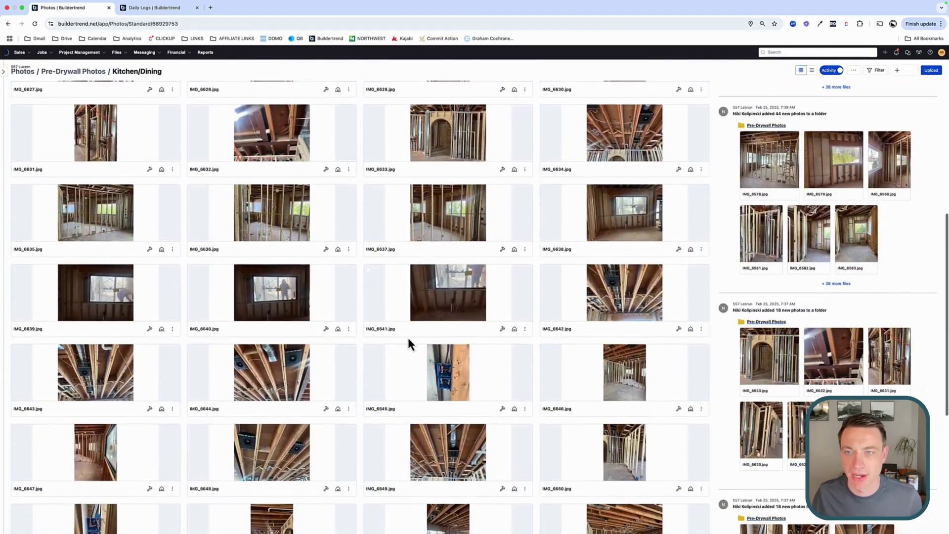
scroll(497, 310, "up", 2)
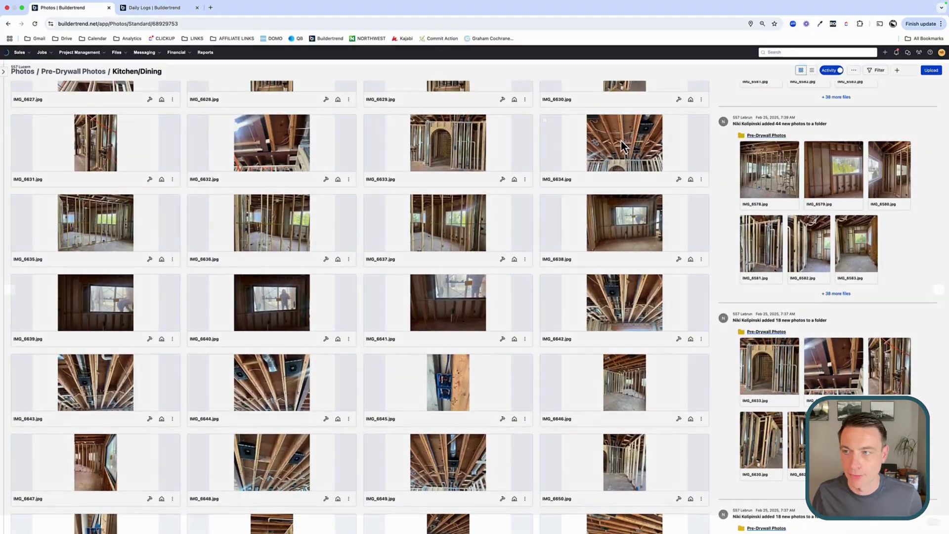
left_click(623, 147)
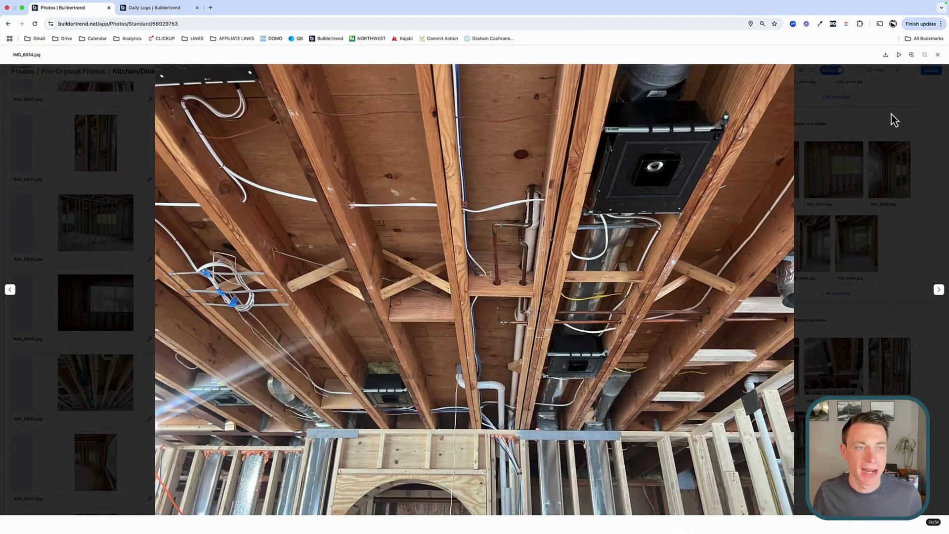
left_click(34, 147)
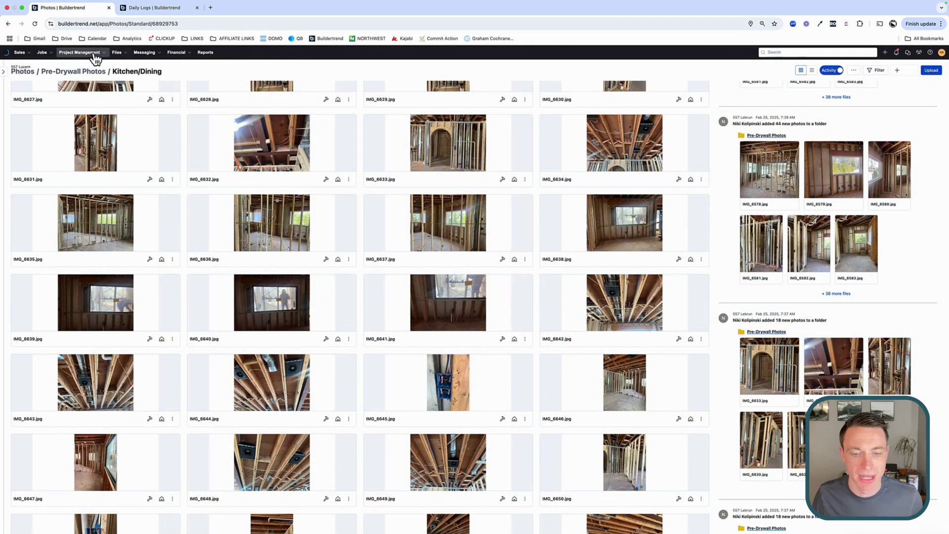
scroll(123, 220, "down", 10)
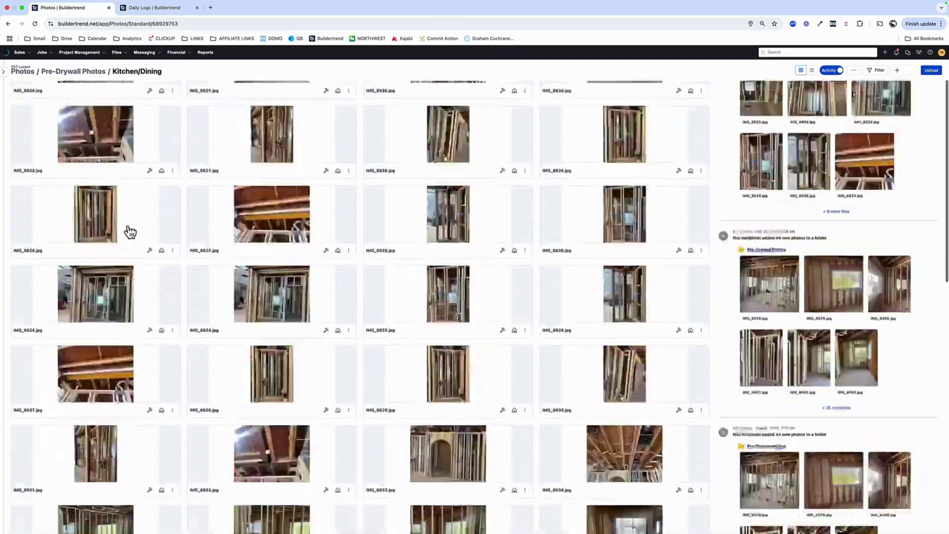